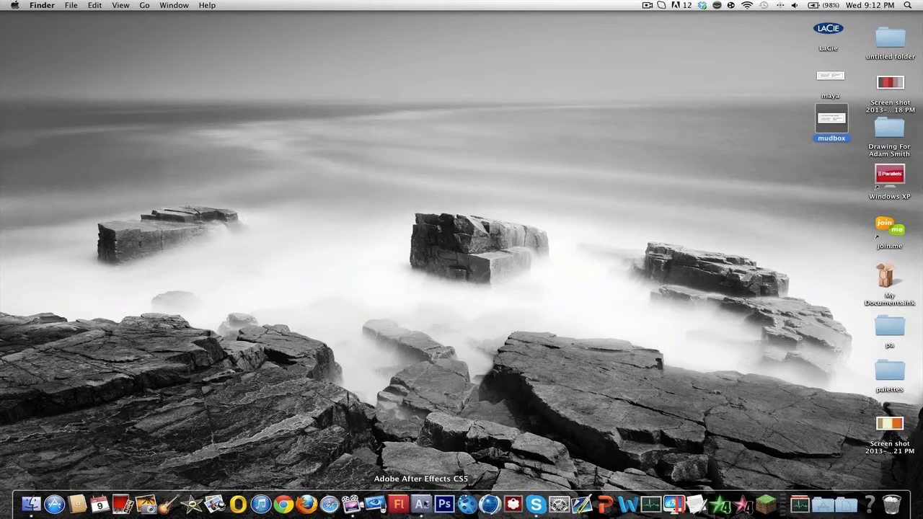
# - Switch from Finder to the open After Effects project showing Comp 1
pyautogui.click(422, 505)
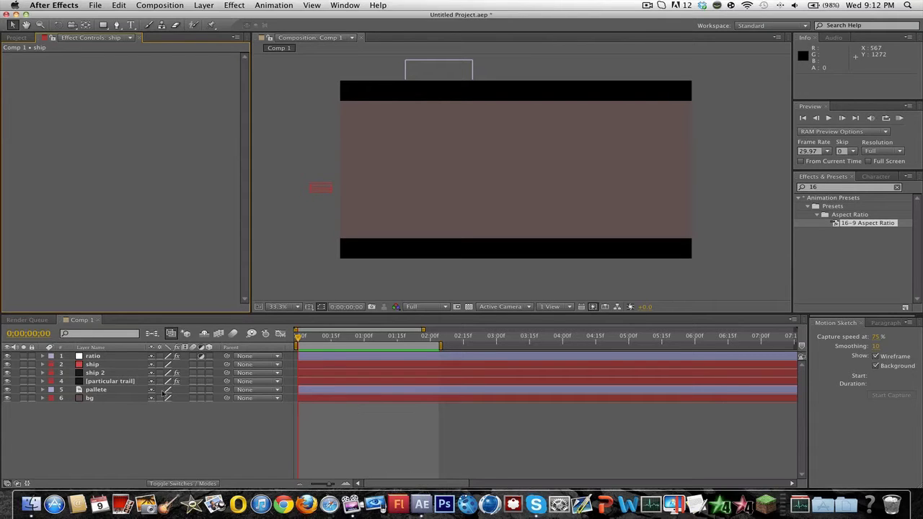
pyautogui.click(899, 118)
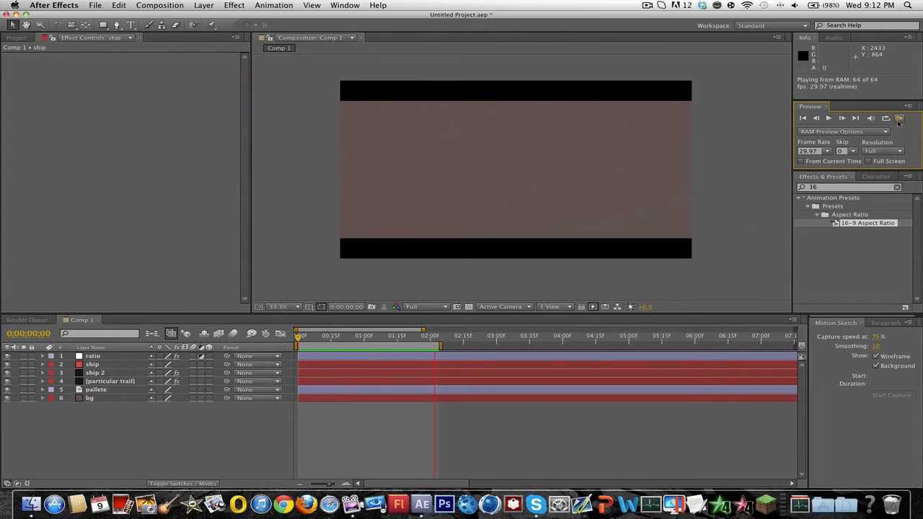
pyautogui.click(346, 432)
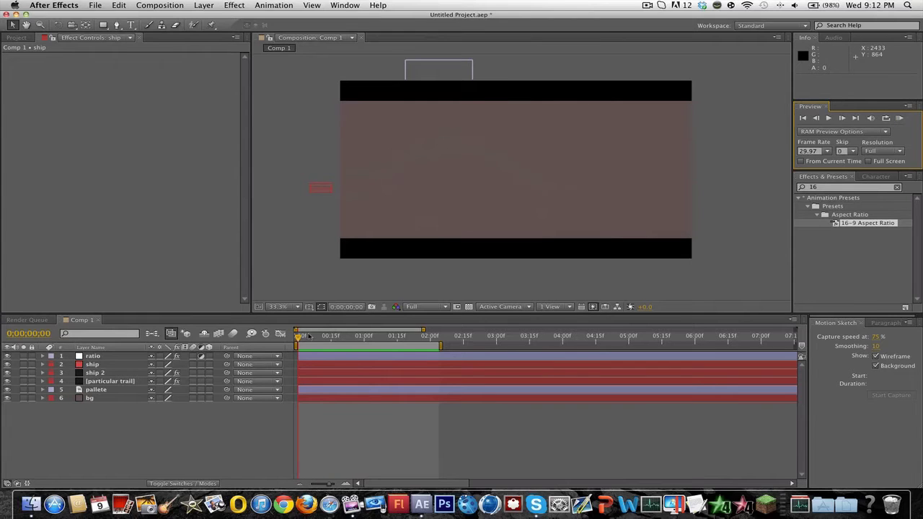
pyautogui.moveTo(307, 336); pyautogui.dragTo(335, 336)
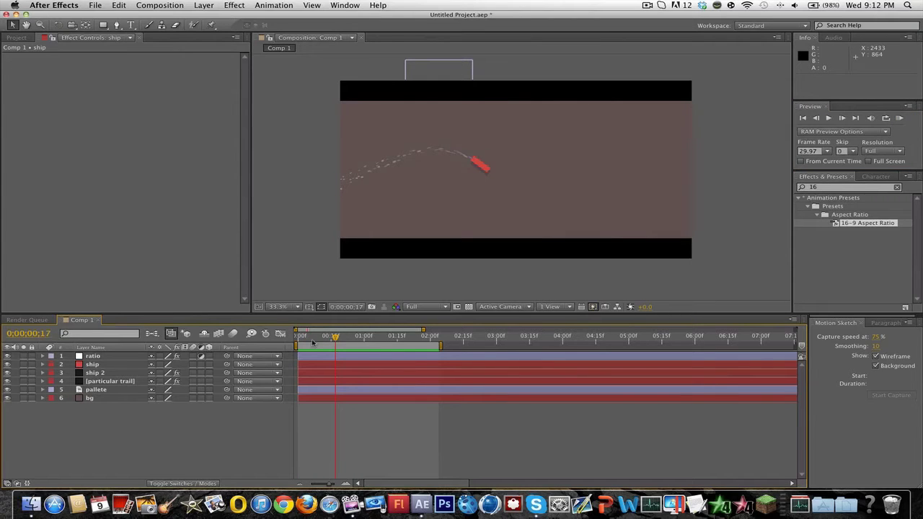
pyautogui.click(92, 366)
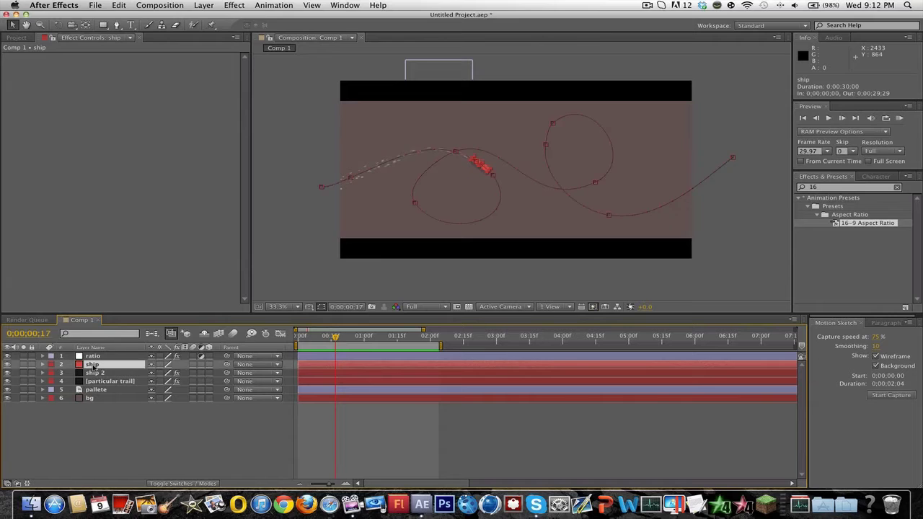
pyautogui.press('p')
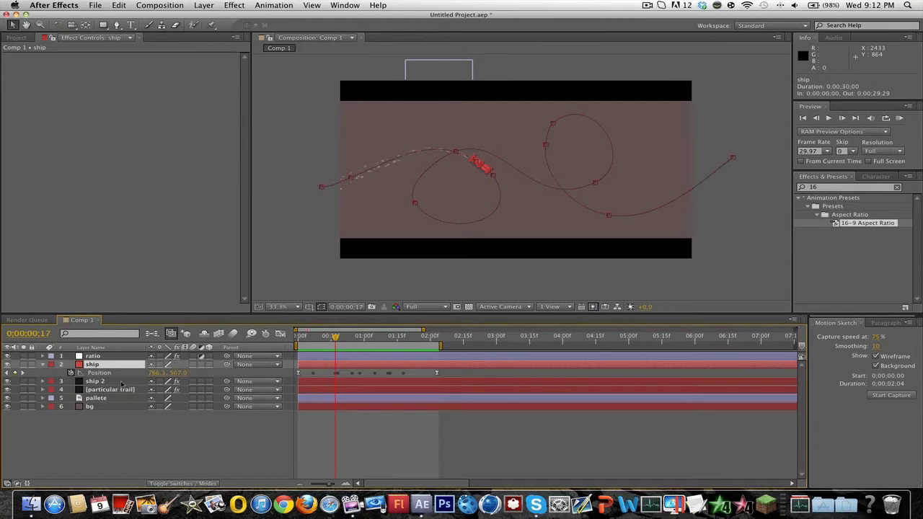
pyautogui.click(100, 373)
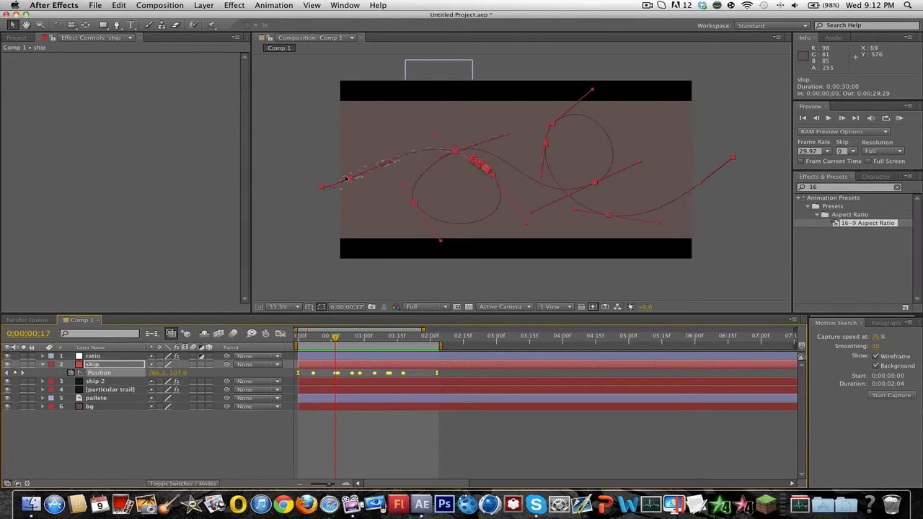
pyautogui.click(43, 364)
pyautogui.click(106, 381)
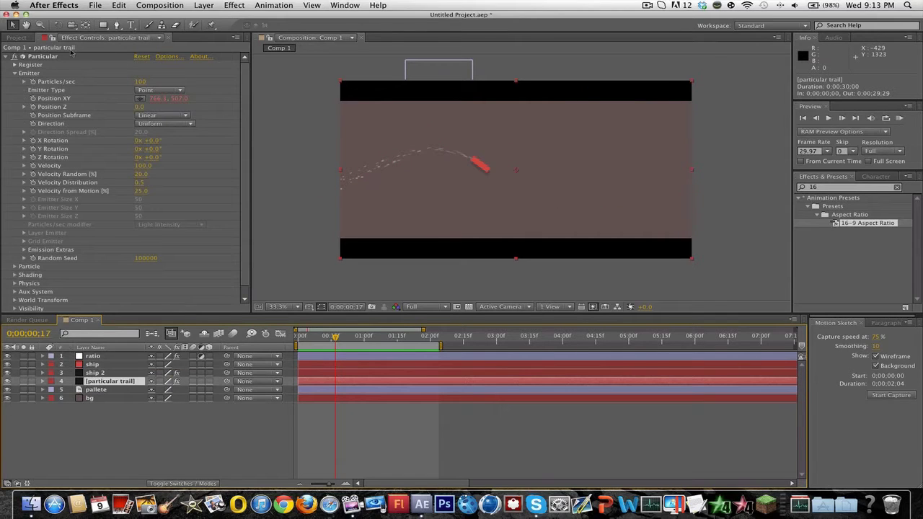
pyautogui.click(55, 99)
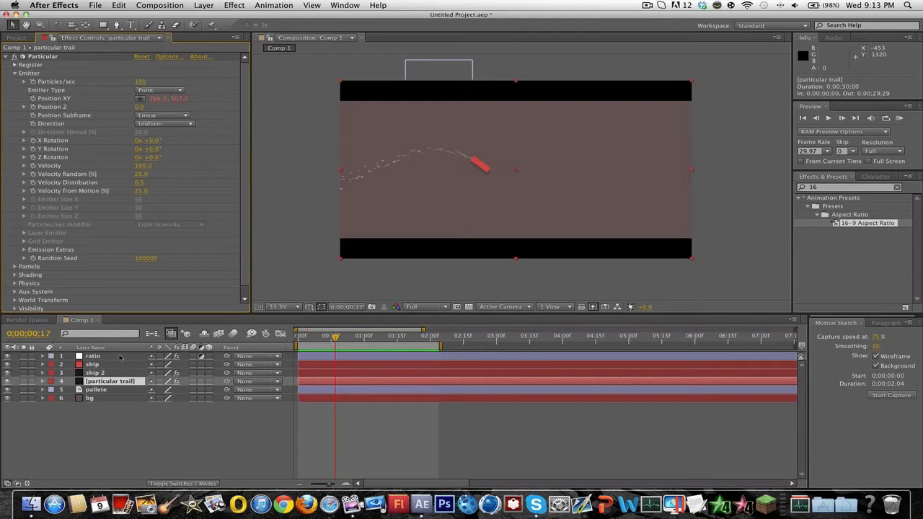
pyautogui.click(91, 364)
pyautogui.press('p')
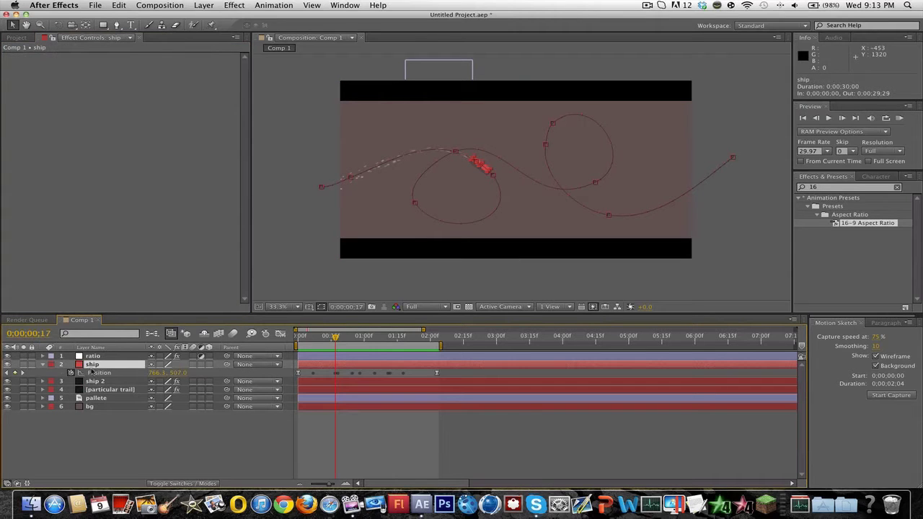
pyautogui.click(95, 373)
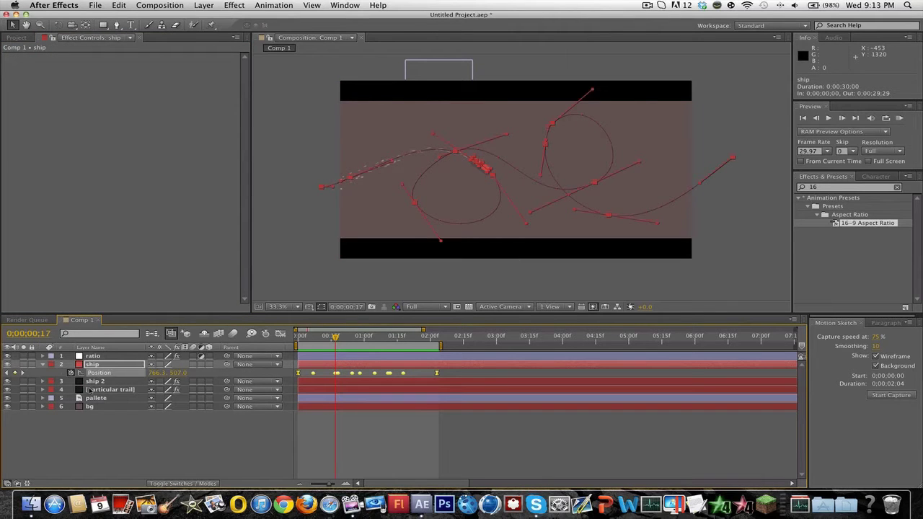
pyautogui.click(98, 390)
pyautogui.click(100, 365)
pyautogui.click(44, 366)
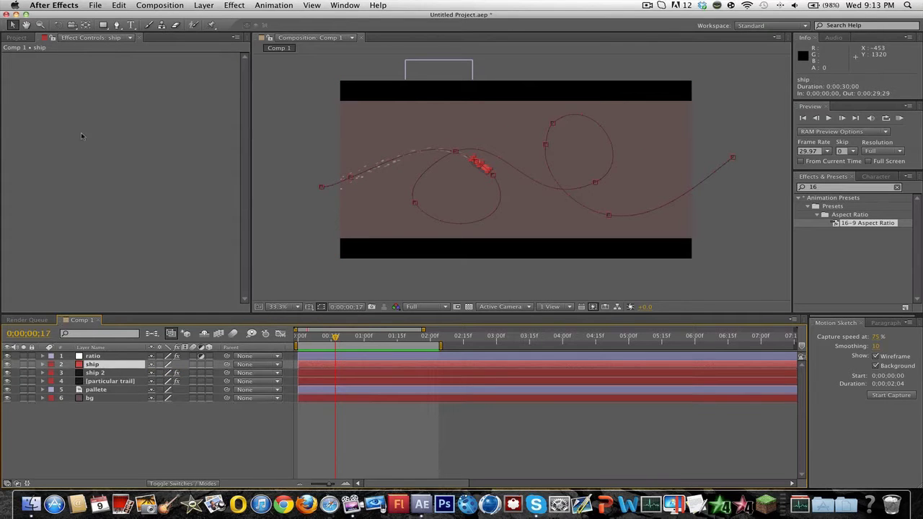
# - Create Comp 2 from the HDTV 1080 29.97 preset: 1920×1080, 29.97 fps, 30 seconds
pyautogui.click(16, 38)
pyautogui.rightClick(68, 210)
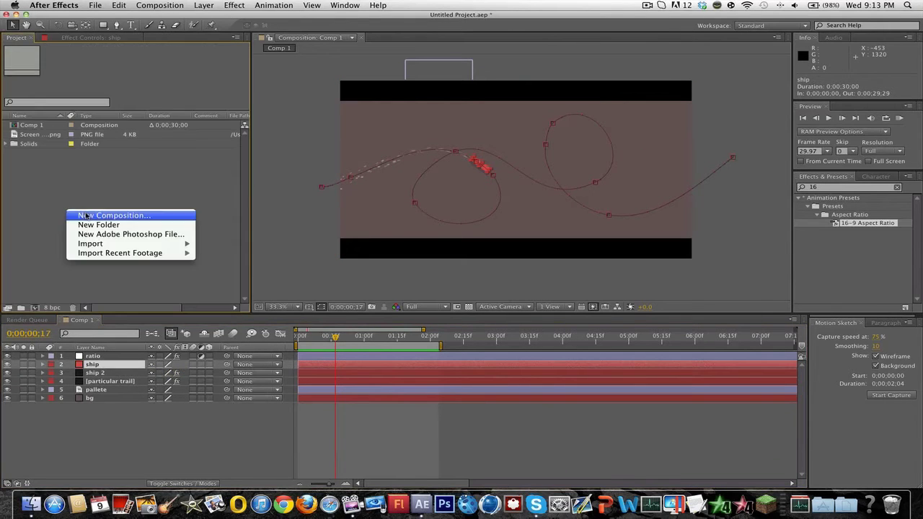
pyautogui.click(86, 214)
pyautogui.moveTo(139, 52); pyautogui.dragTo(243, 85)
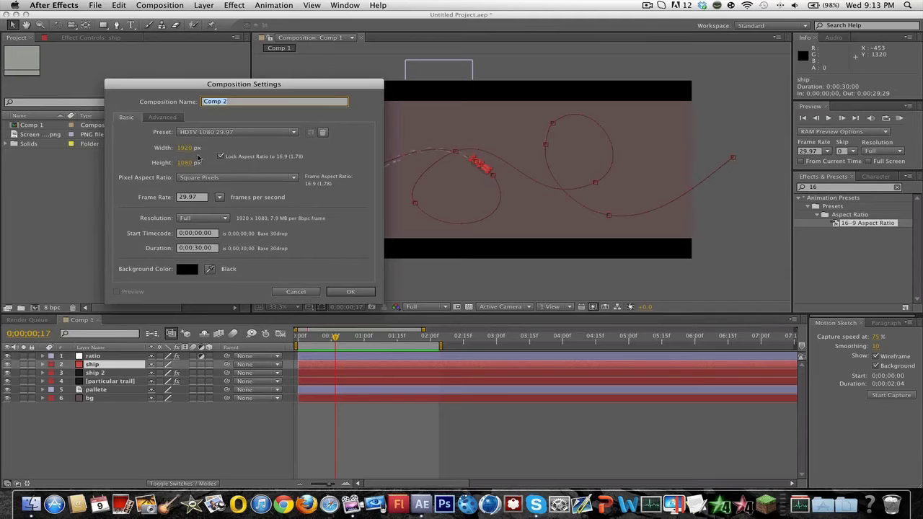
pyautogui.click(349, 292)
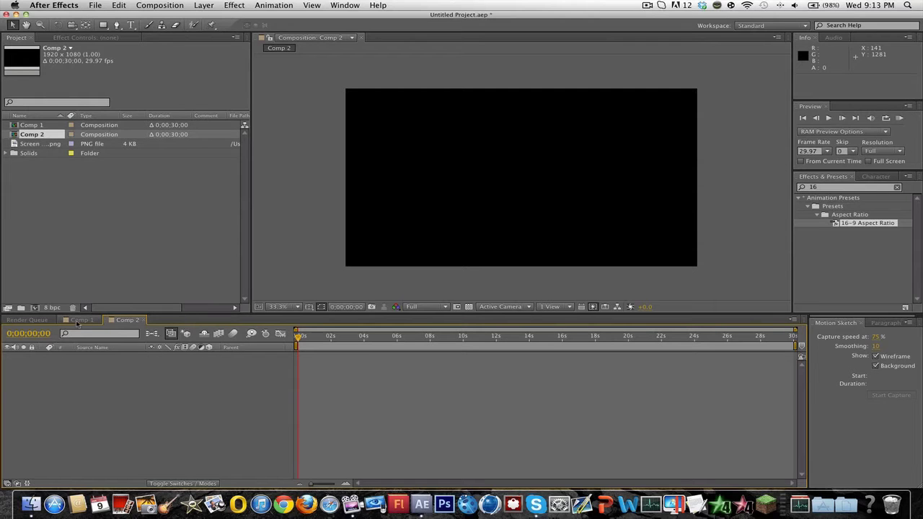
# - Copy the bg layer from Comp 1 and paste it into Comp 2
pyautogui.click(34, 126)
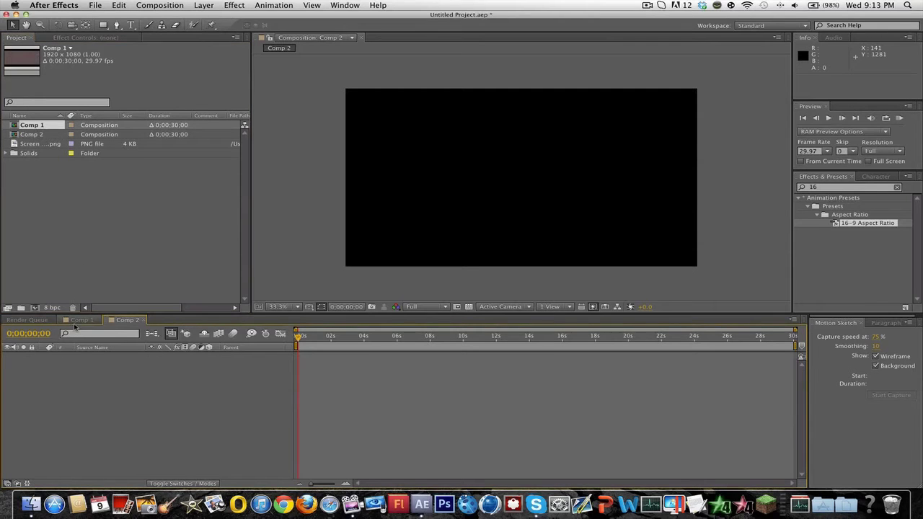
pyautogui.click(80, 320)
pyautogui.click(93, 398)
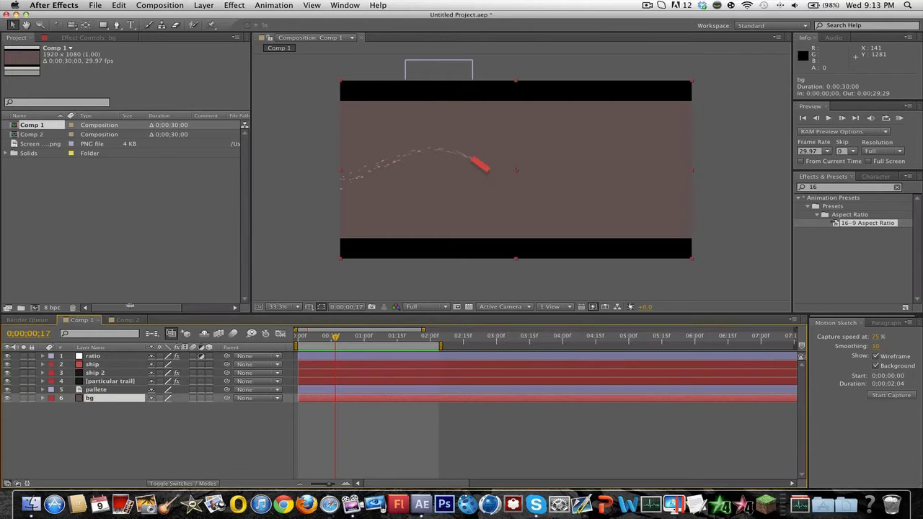
pyautogui.press('super+c')
pyautogui.click(126, 320)
pyautogui.press('super+v')
# - Copy the red ship layer from Comp 1 into Comp 2
pyautogui.click(78, 321)
pyautogui.click(124, 321)
pyautogui.click(88, 321)
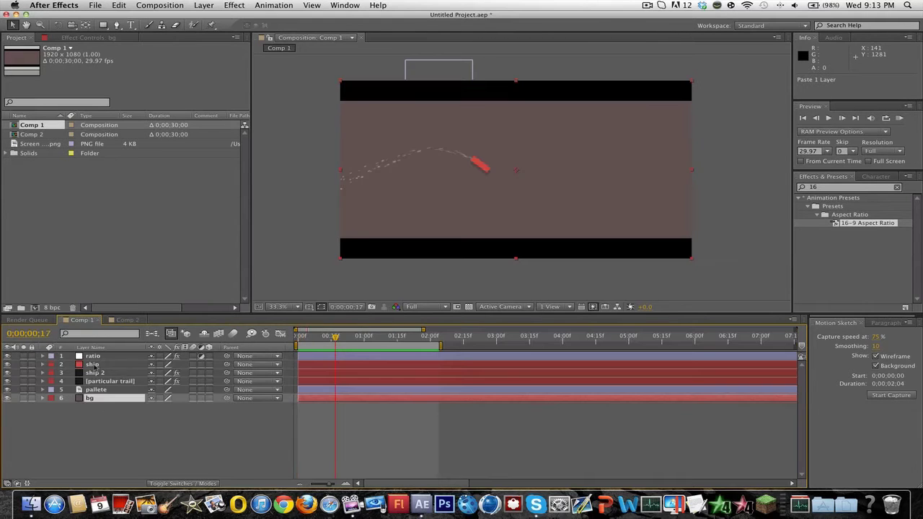
pyautogui.click(94, 365)
pyautogui.press('super+c')
pyautogui.click(119, 320)
pyautogui.press('super+v')
# - Remove the pasted ship's copied motion path and centre it at 792, 633
pyautogui.press('p')
pyautogui.click(71, 365)
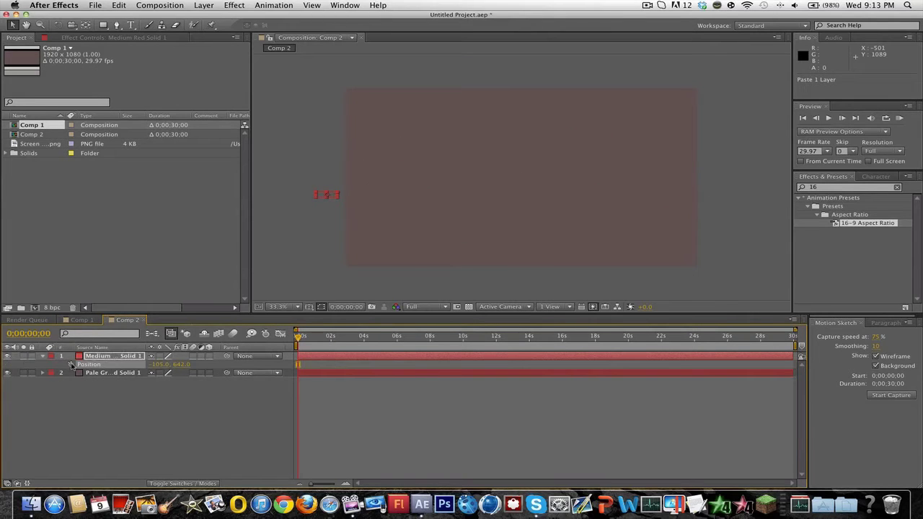
pyautogui.click(103, 357)
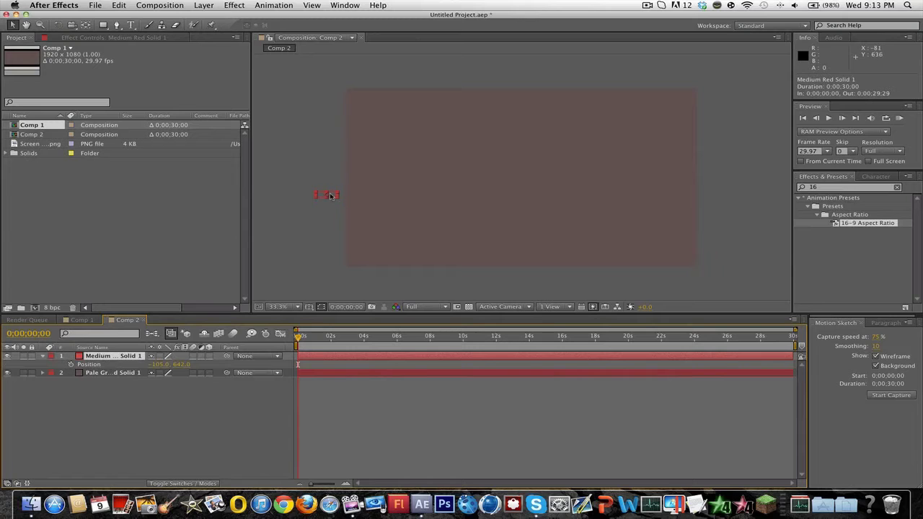
pyautogui.moveTo(326, 194); pyautogui.dragTo(496, 195)
pyautogui.press('.')
pyautogui.press('.')
pyautogui.press('.')
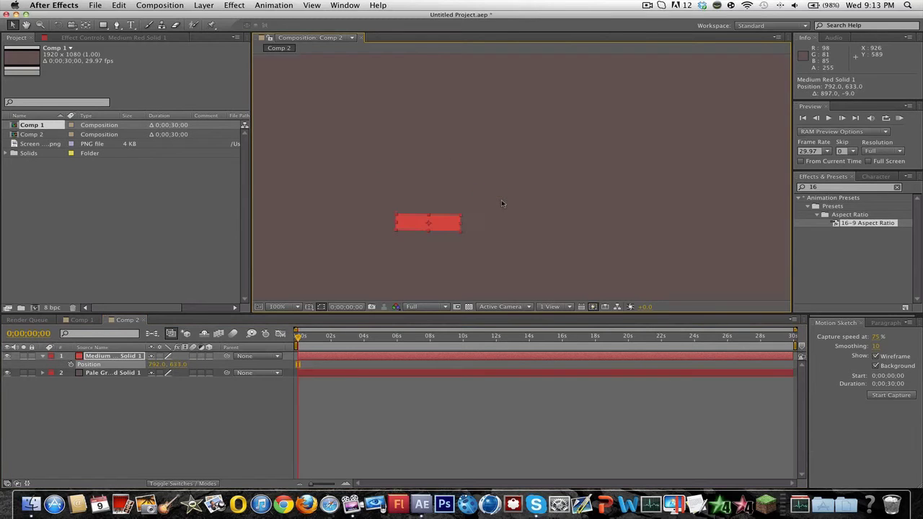
pyautogui.press(',')
pyautogui.press(',')
pyautogui.press(',')
pyautogui.click(289, 309)
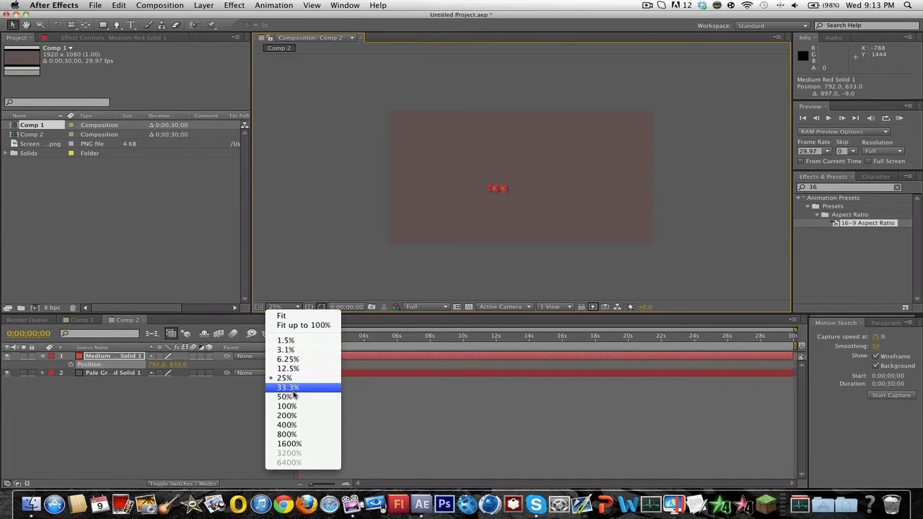
pyautogui.click(83, 325)
# - Copy the ratio letterbox layer from Comp 1 into Comp 2, then select the ship
pyautogui.click(83, 326)
pyautogui.click(93, 364)
pyautogui.press('super+c')
pyautogui.click(127, 319)
pyautogui.press('super+v')
pyautogui.click(106, 364)
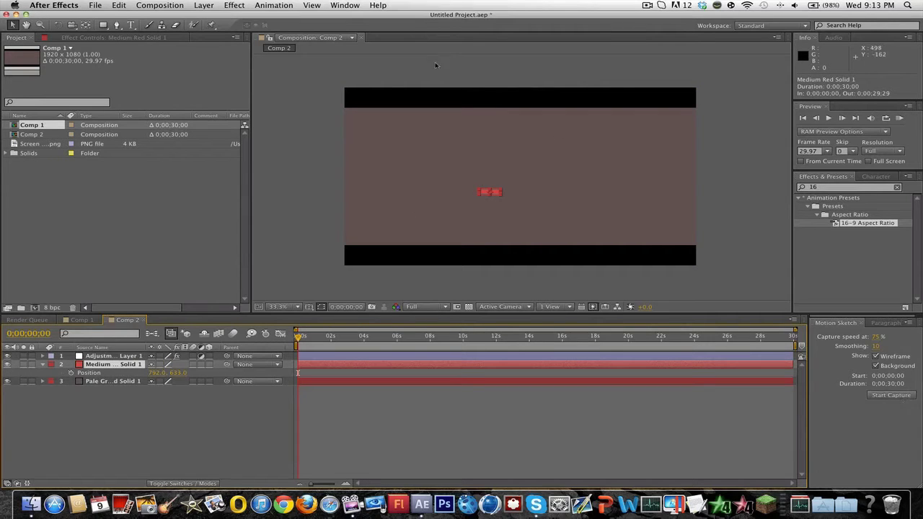
# - In the Motion Sketch panel, set capture speed to 100% and smoothing to 1
pyautogui.click(345, 5)
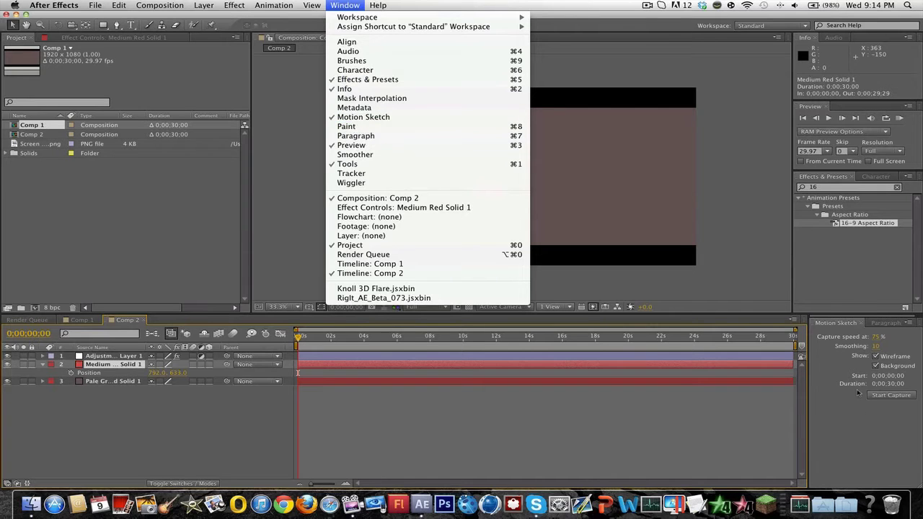
pyautogui.click(864, 415)
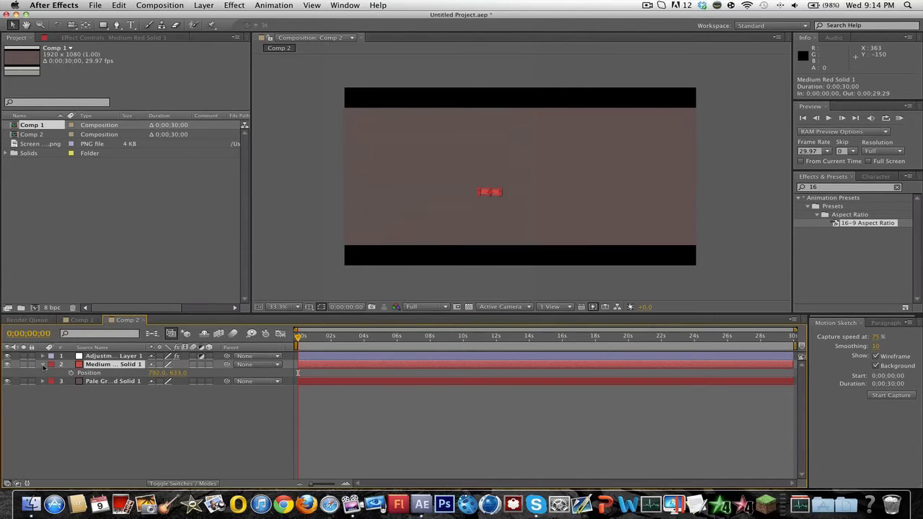
pyautogui.click(43, 365)
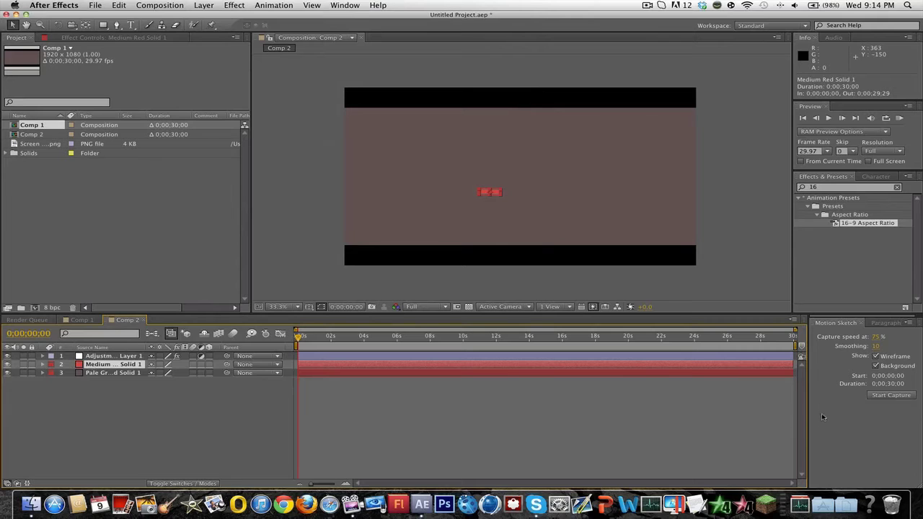
pyautogui.click(878, 339)
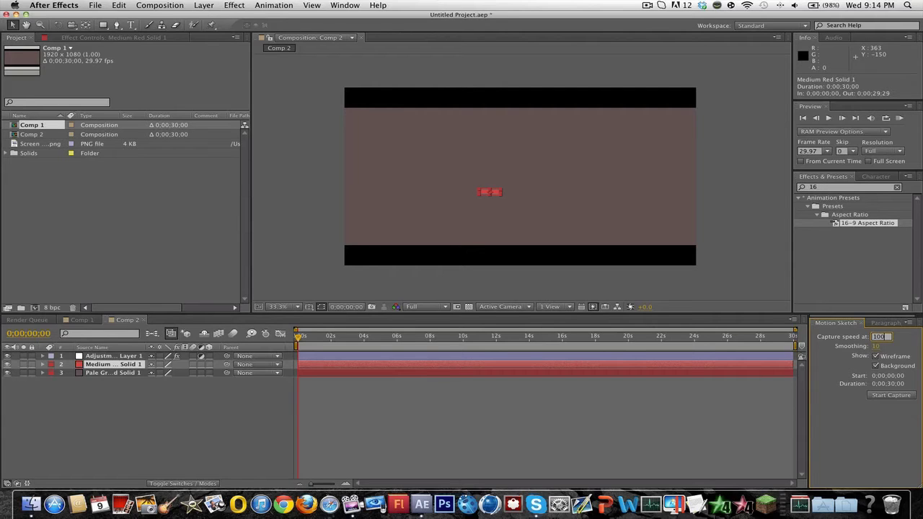
pyautogui.press('Tab')
pyautogui.click(862, 415)
pyautogui.click(891, 395)
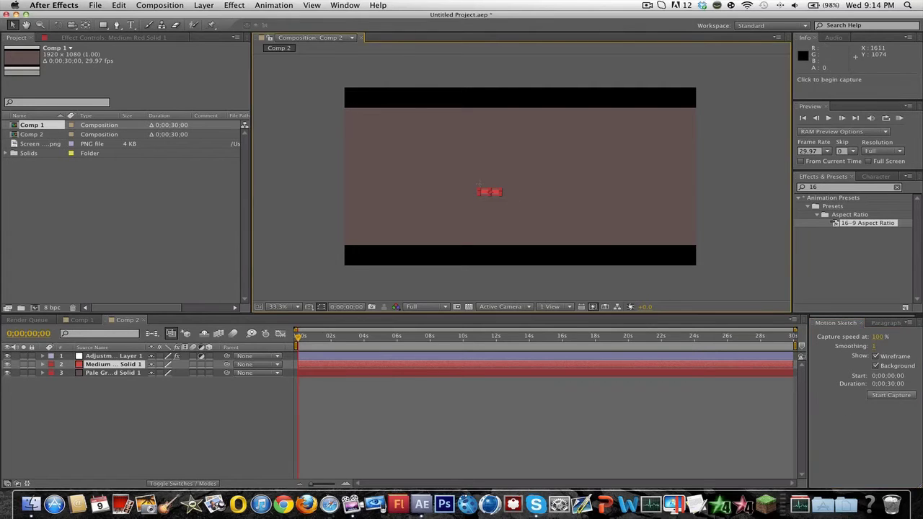
pyautogui.moveTo(478, 185)
pyautogui.mouseDown()
pyautogui.moveTo(578, 174)
pyautogui.moveTo(546, 133)
pyautogui.moveTo(413, 183)
pyautogui.moveTo(454, 125)
pyautogui.moveTo(617, 231)
pyautogui.mouseUp()
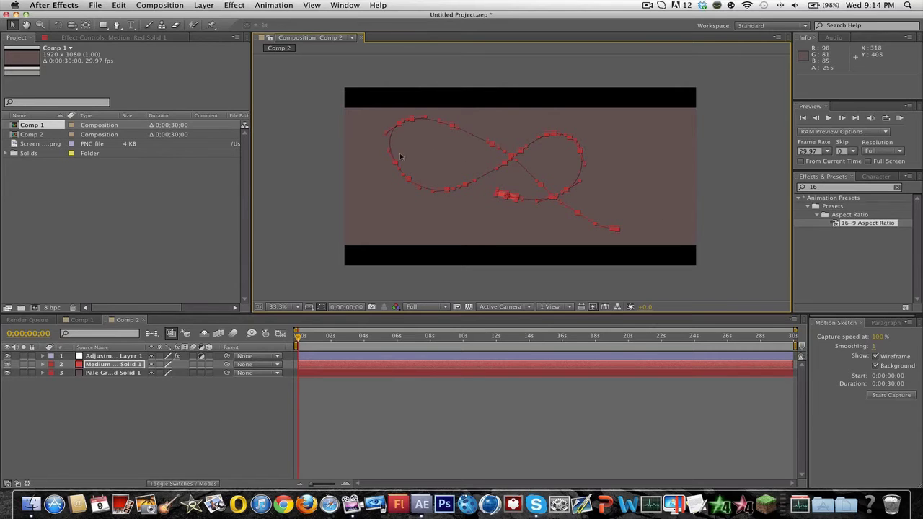
pyautogui.press('super+z')
pyautogui.click(879, 337)
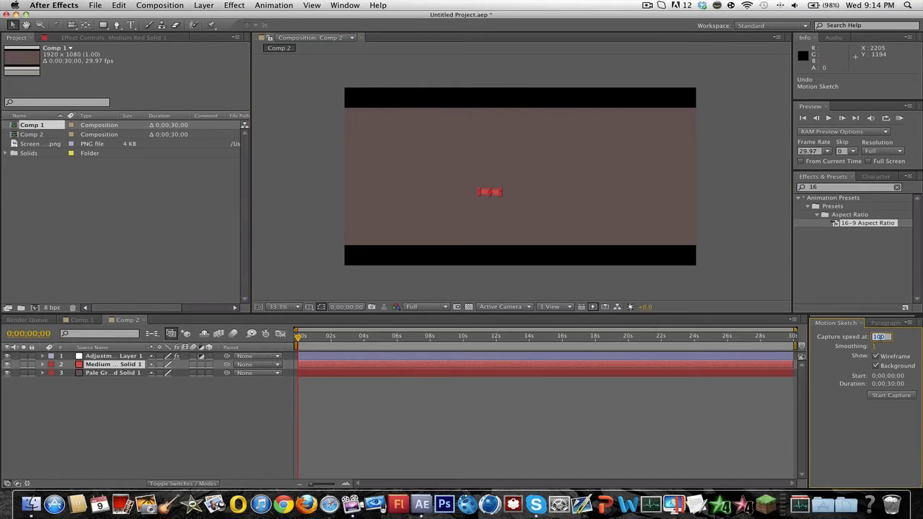
pyautogui.write('50')
pyautogui.click(875, 347)
pyautogui.write('10')
pyautogui.click(892, 395)
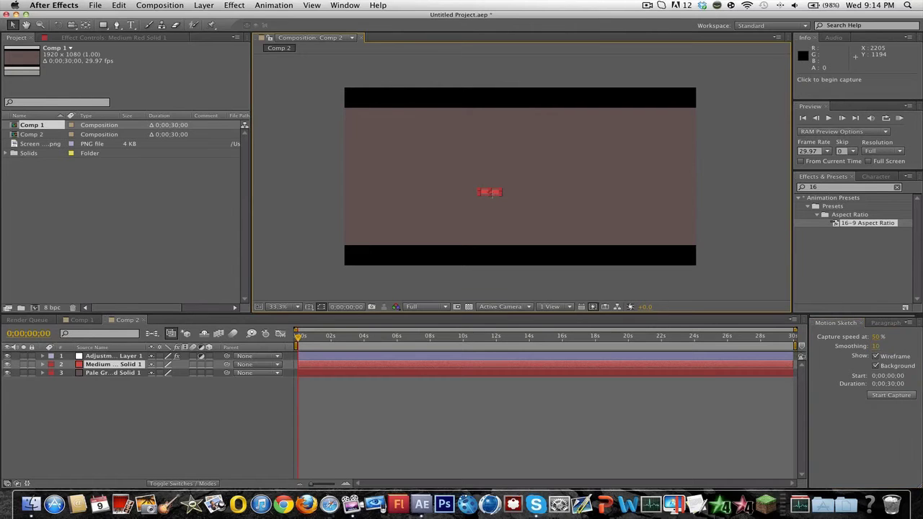
pyautogui.moveTo(489, 192)
pyautogui.mouseDown()
pyautogui.moveTo(567, 199)
pyautogui.moveTo(385, 132)
pyautogui.moveTo(490, 216)
pyautogui.mouseUp()
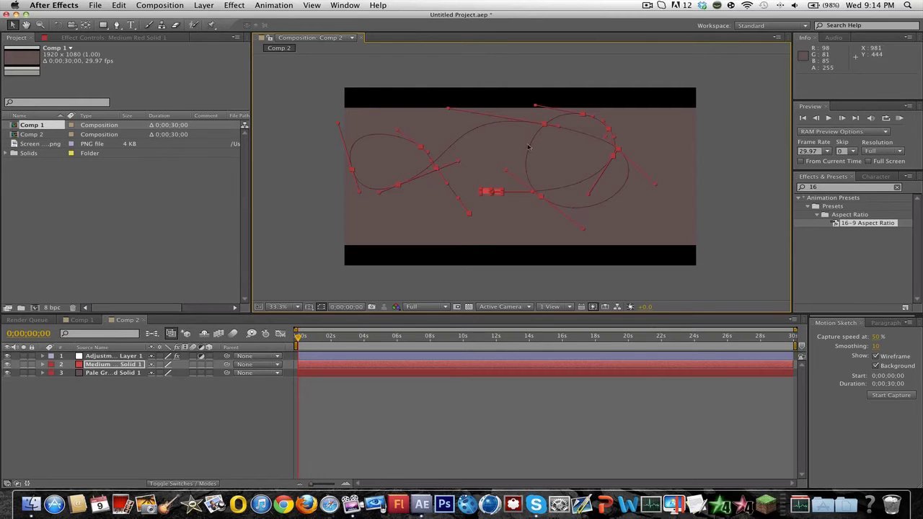
pyautogui.click(123, 366)
pyautogui.press('u')
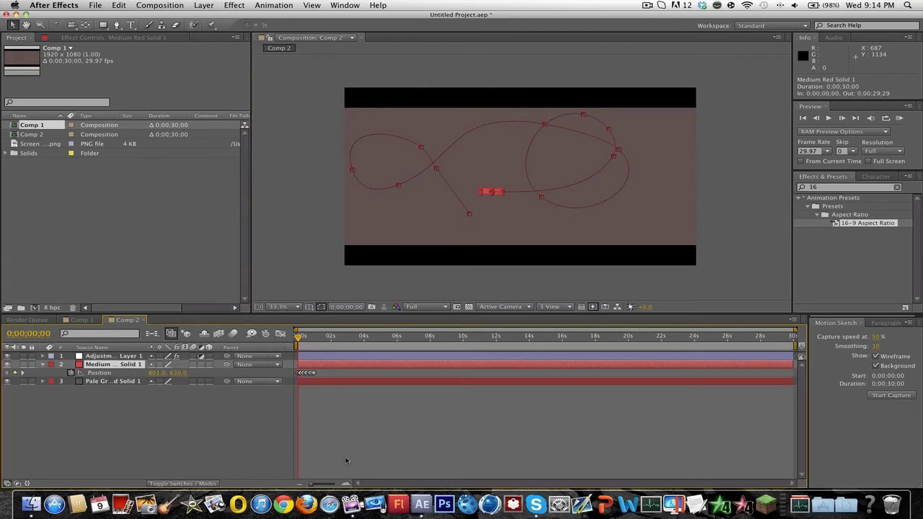
pyautogui.click(347, 483)
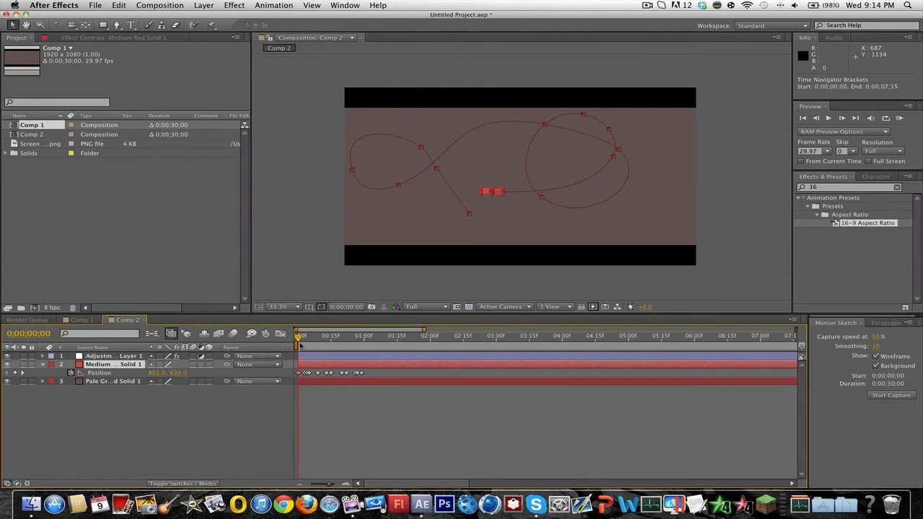
pyautogui.moveTo(301, 343); pyautogui.dragTo(349, 346)
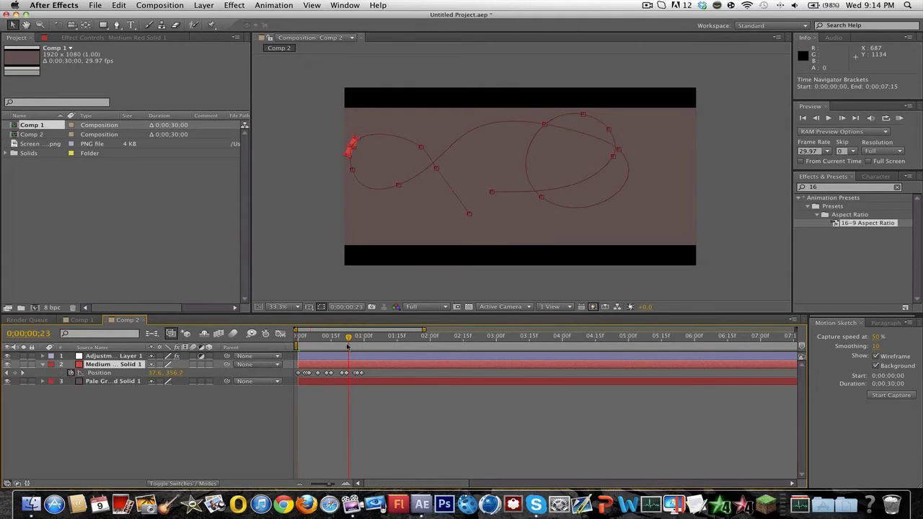
pyautogui.press('super+z')
pyautogui.click(877, 337)
pyautogui.press('Tab')
pyautogui.write('1')
pyautogui.press('Return')
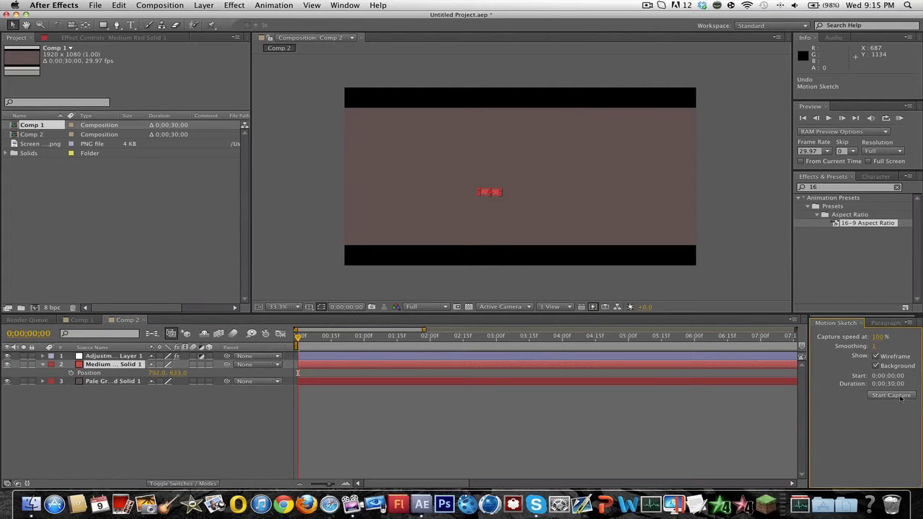
pyautogui.click(900, 399)
pyautogui.moveTo(662, 253)
pyautogui.mouseDown()
pyautogui.moveTo(593, 149)
pyautogui.moveTo(663, 156)
pyautogui.moveTo(396, 121)
pyautogui.moveTo(598, 221)
pyautogui.mouseUp()
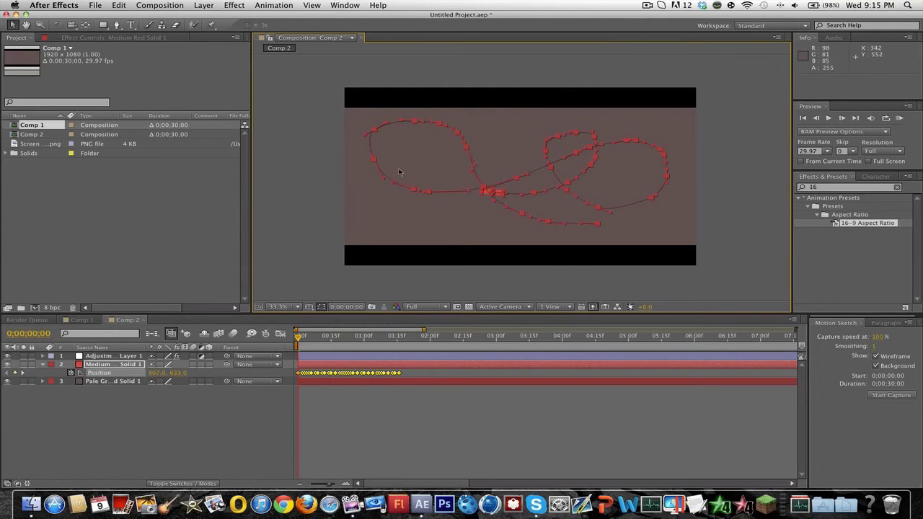
pyautogui.click(394, 228)
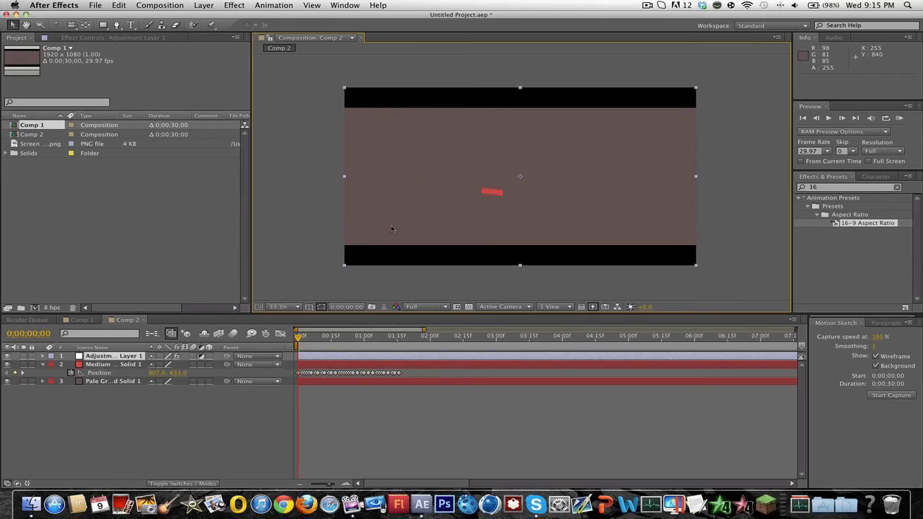
pyautogui.click(344, 365)
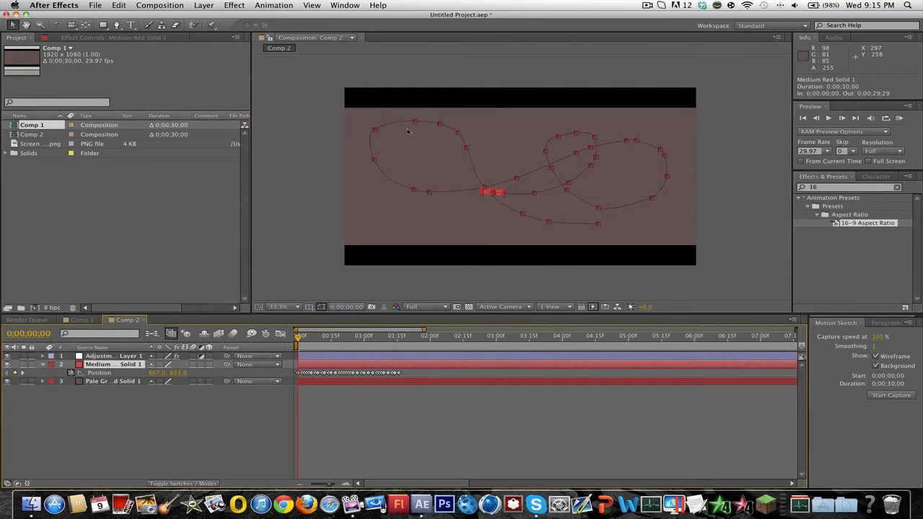
pyautogui.click(375, 132)
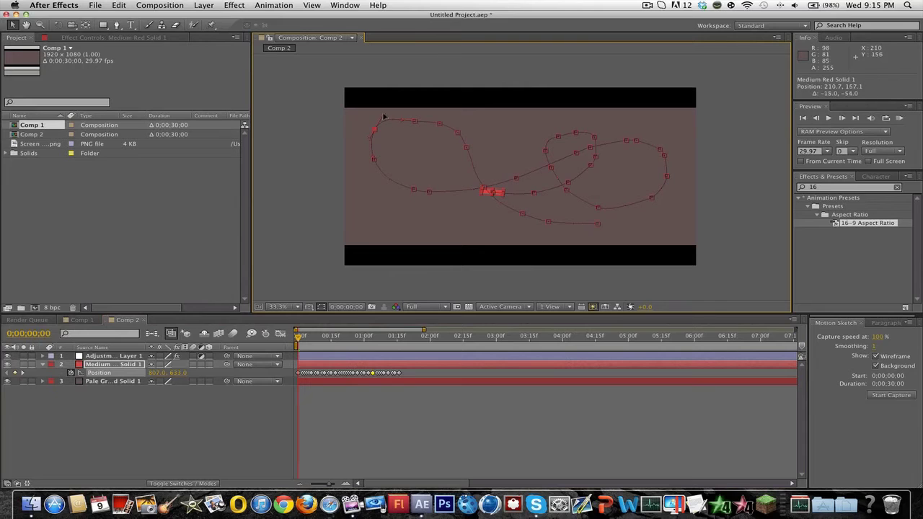
pyautogui.moveTo(385, 121); pyautogui.dragTo(411, 120)
pyautogui.press('super+z')
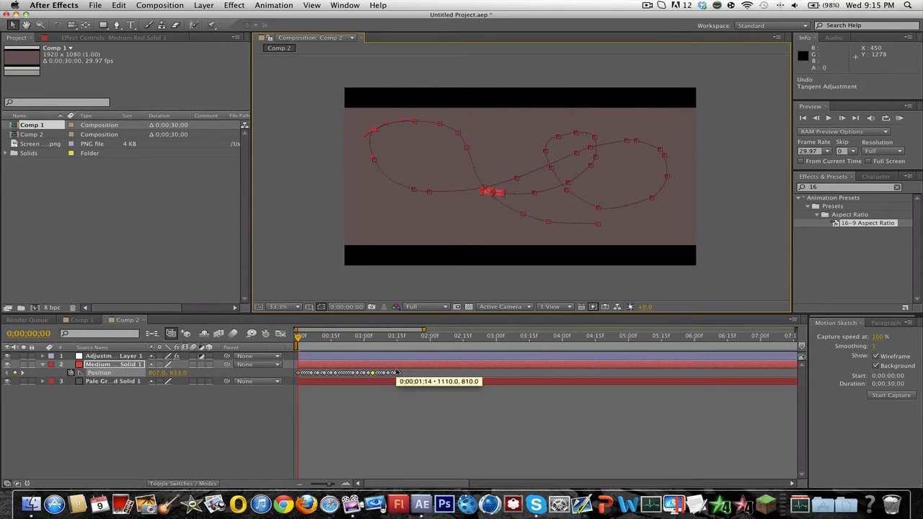
pyautogui.press('super+z')
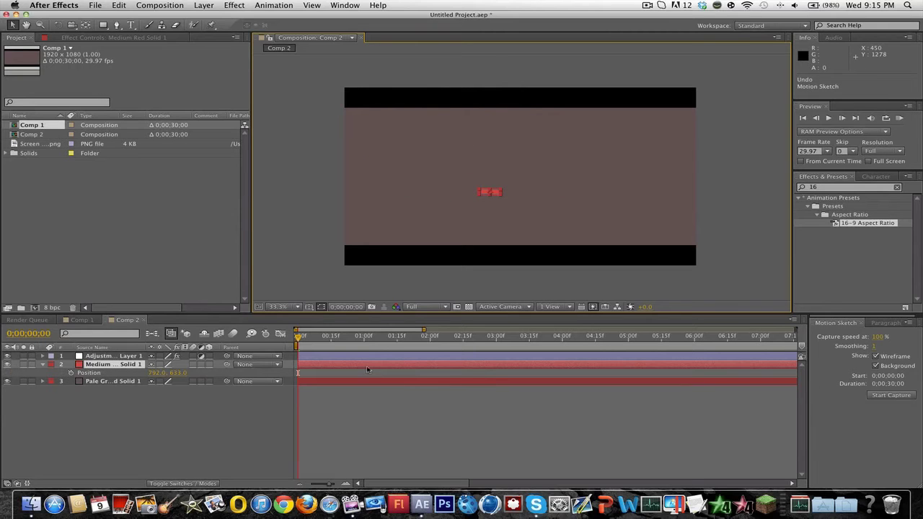
# - Set Motion Sketch capture speed to 75% and smoothing to 10 for the red solid
pyautogui.click(366, 369)
pyautogui.click(874, 337)
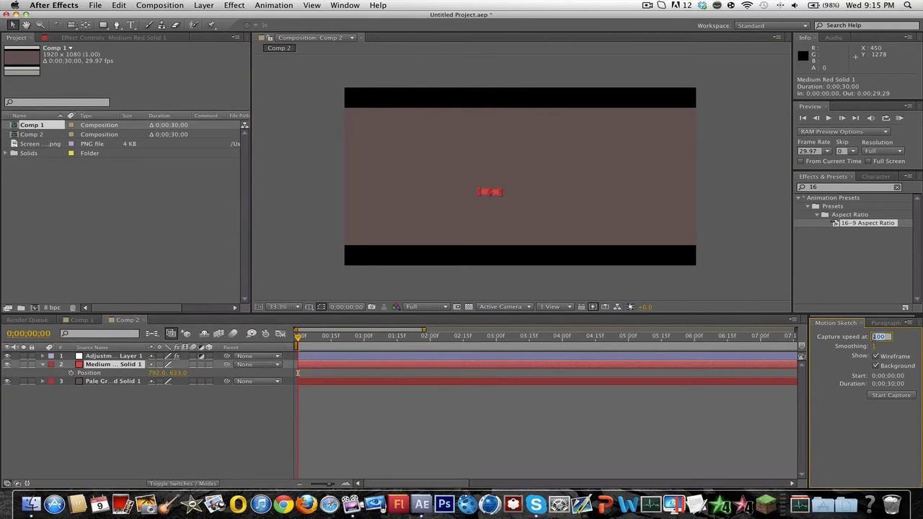
pyautogui.write('75')
pyautogui.press('Tab')
pyautogui.write('10')
pyautogui.press('Return')
# - Sketch a path from just off the left edge, looping through the frame and exiting right
pyautogui.click(891, 395)
pyautogui.moveTo(490, 192)
pyautogui.mouseDown()
pyautogui.moveTo(623, 209)
pyautogui.moveTo(550, 152)
pyautogui.moveTo(411, 138)
pyautogui.moveTo(557, 208)
pyautogui.mouseUp()
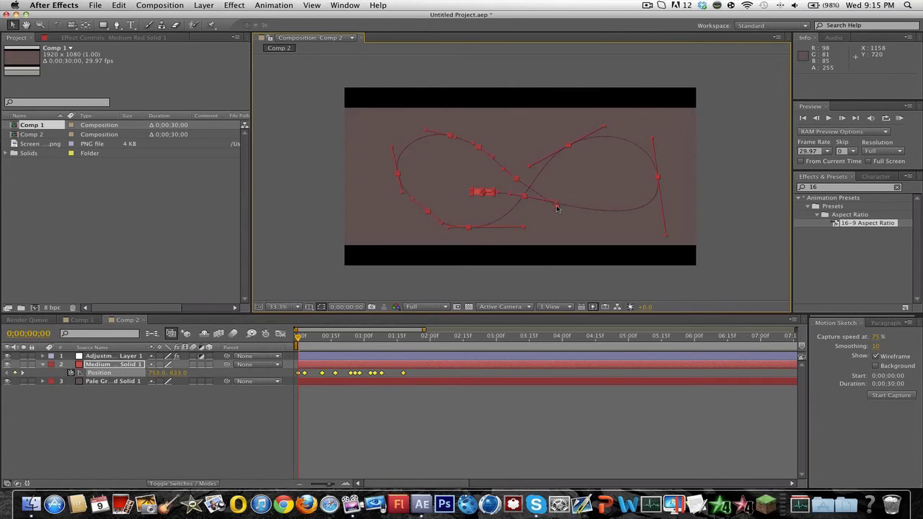
pyautogui.press('super+z')
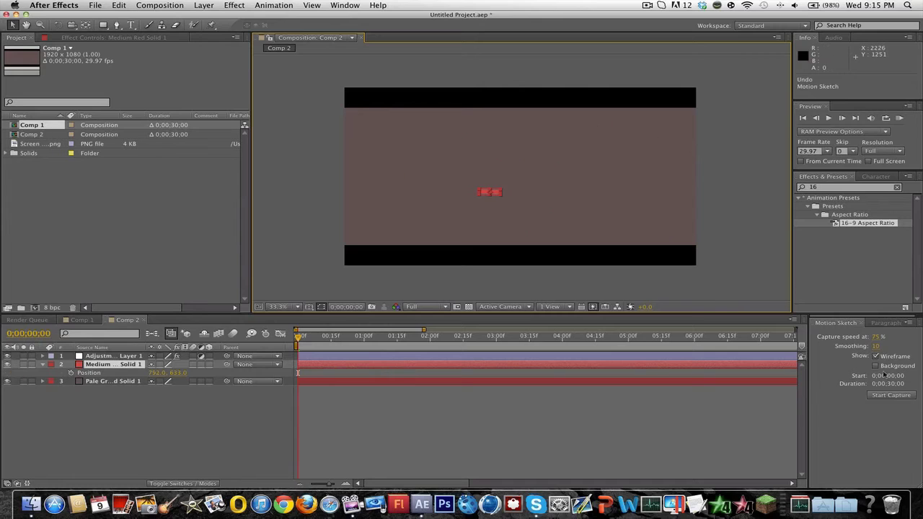
pyautogui.click(875, 366)
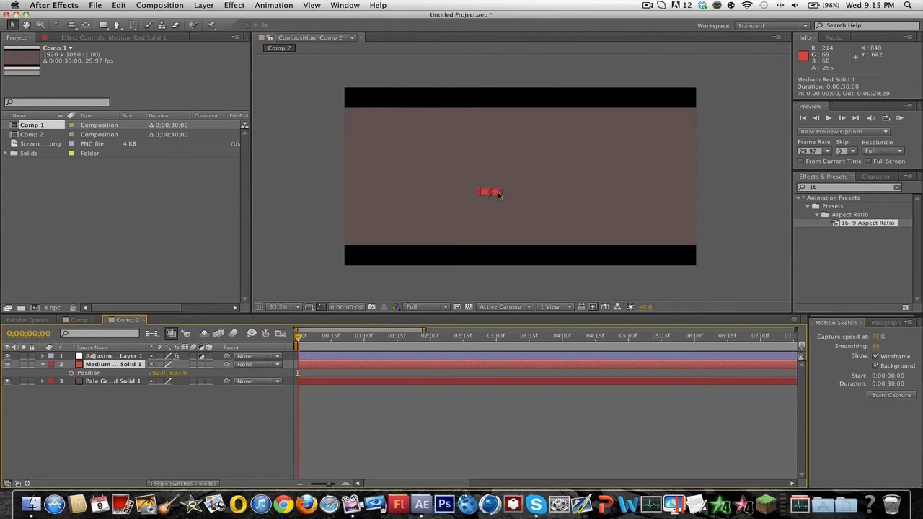
pyautogui.moveTo(496, 191); pyautogui.dragTo(450, 193)
pyautogui.moveTo(370, 202); pyautogui.dragTo(331, 194)
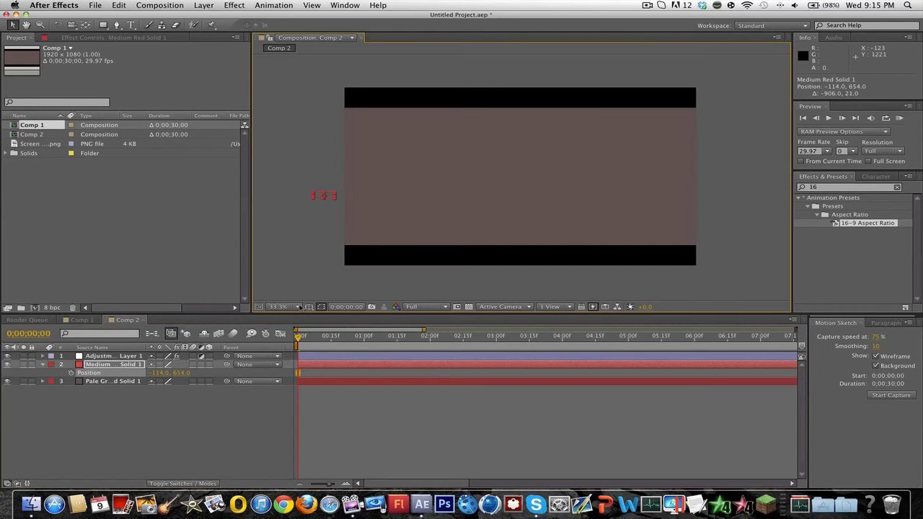
pyautogui.click(892, 396)
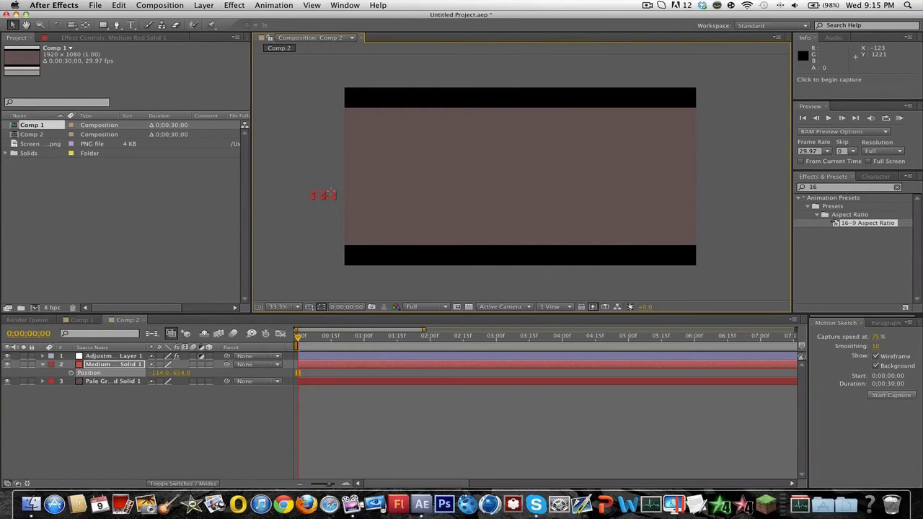
pyautogui.moveTo(324, 195)
pyautogui.mouseDown()
pyautogui.moveTo(425, 147)
pyautogui.moveTo(509, 188)
pyautogui.moveTo(428, 184)
pyautogui.moveTo(639, 180)
pyautogui.moveTo(613, 138)
pyautogui.moveTo(618, 185)
pyautogui.moveTo(743, 160)
pyautogui.moveTo(769, 137)
pyautogui.mouseUp()
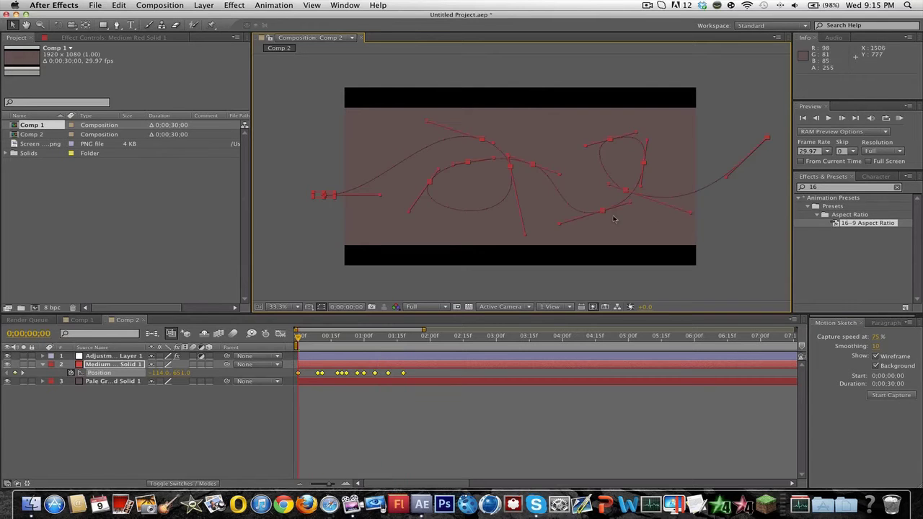
# - Move two path points and a curve handle to reshape the loops, then select all Position keyframes
pyautogui.click(390, 369)
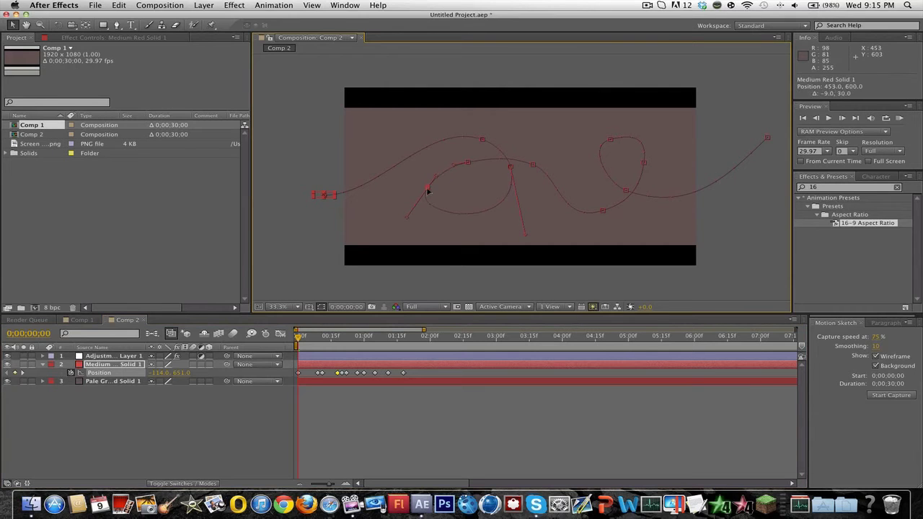
pyautogui.moveTo(429, 186); pyautogui.dragTo(426, 181)
pyautogui.moveTo(612, 140); pyautogui.dragTo(622, 103)
pyautogui.moveTo(570, 123); pyautogui.dragTo(553, 147)
pyautogui.click(362, 392)
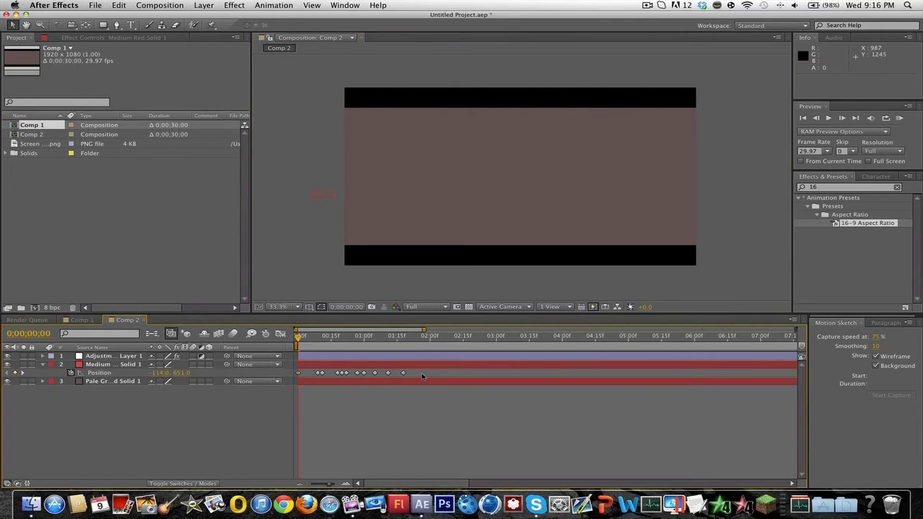
pyautogui.moveTo(422, 375); pyautogui.dragTo(260, 382)
# - Give the Position keyframes Bezier temporal and spatial interpolation with Rove Across Time
pyautogui.rightClick(404, 373)
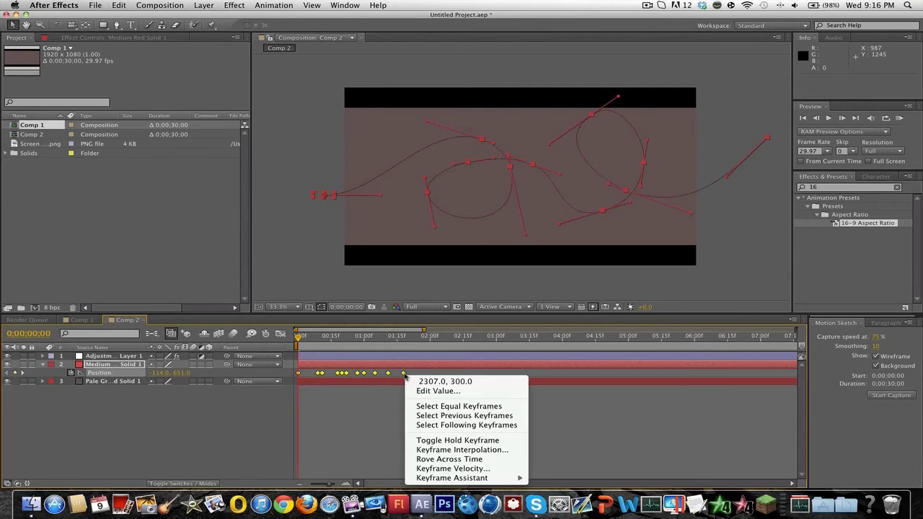
pyautogui.click(483, 451)
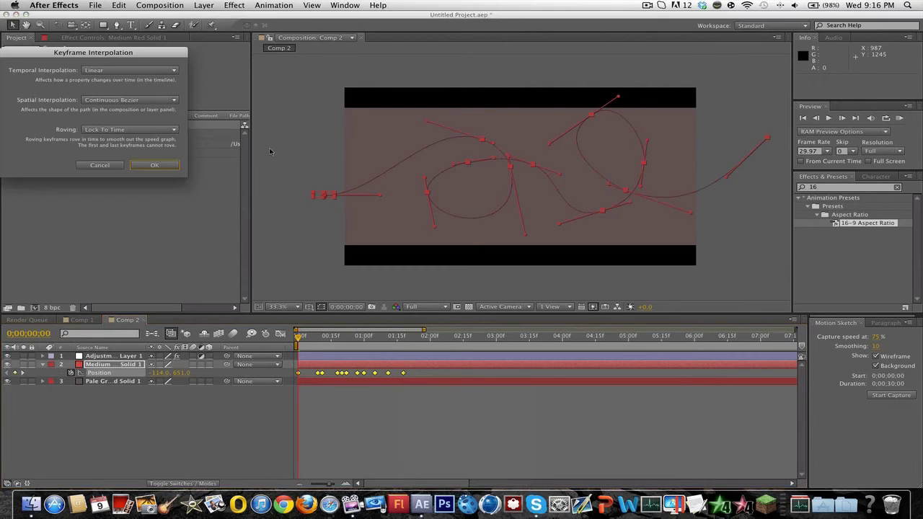
pyautogui.click(119, 70)
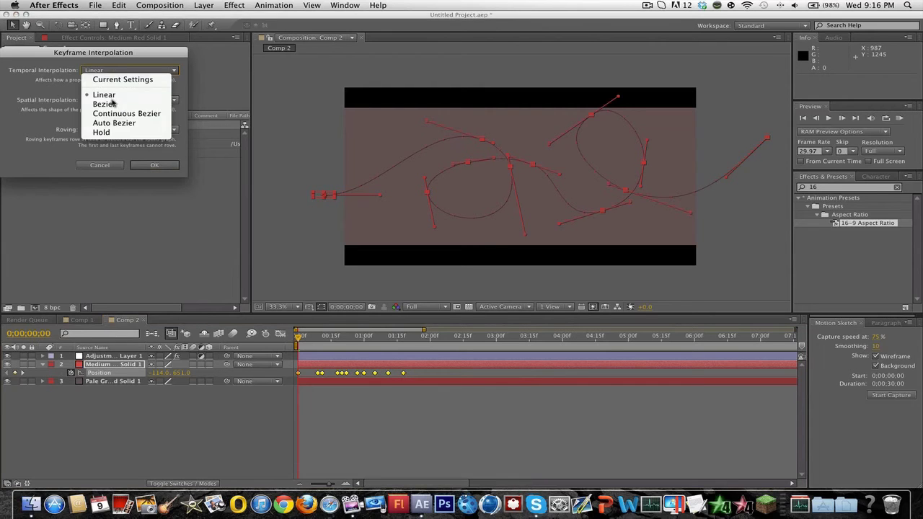
pyautogui.click(113, 104)
pyautogui.click(115, 100)
pyautogui.click(145, 135)
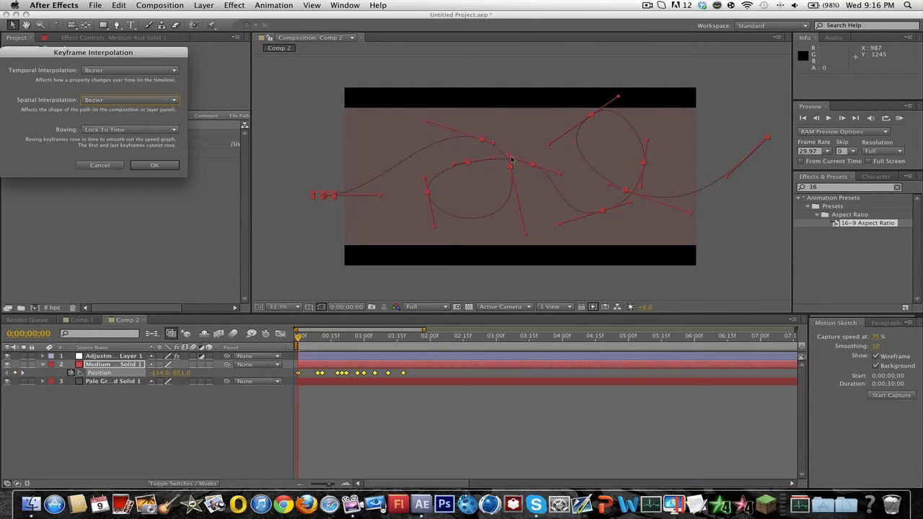
pyautogui.click(126, 132)
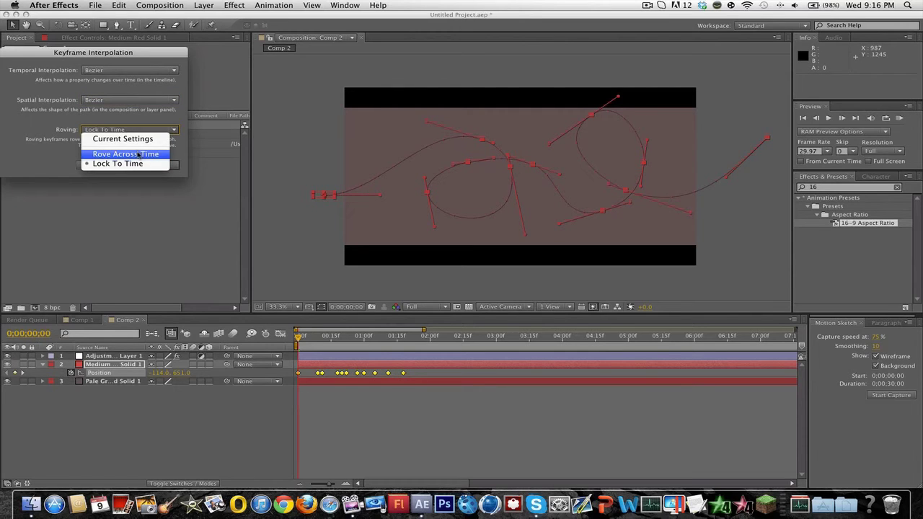
pyautogui.click(140, 153)
pyautogui.moveTo(126, 55); pyautogui.dragTo(222, 108)
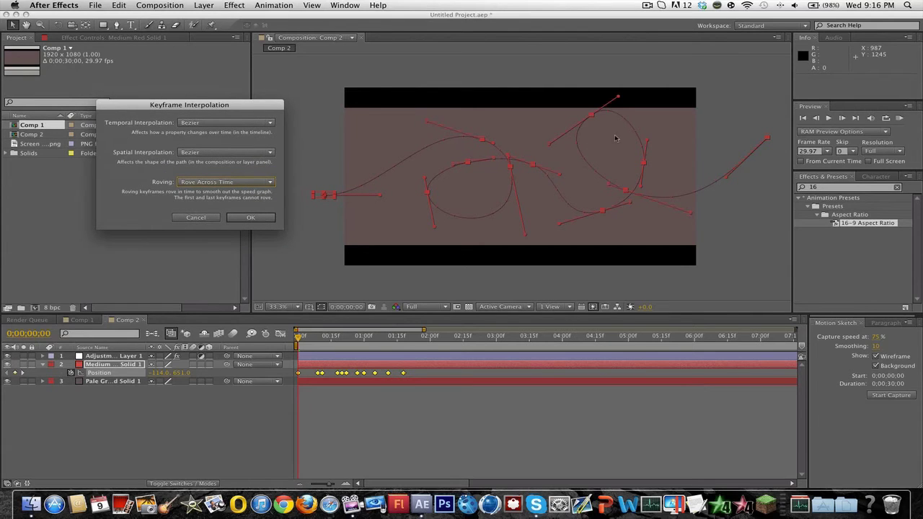
pyautogui.click(245, 217)
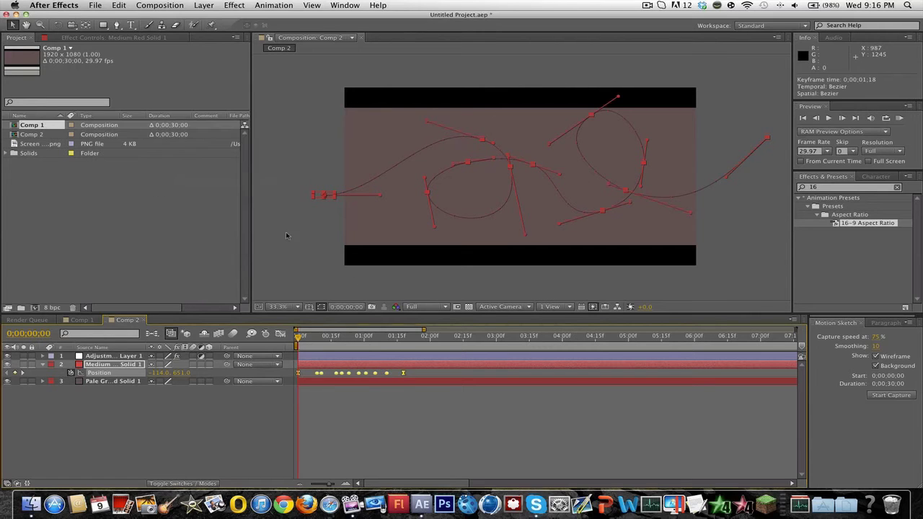
# - Scrub through the roving motion, return to the first frame, and marquee-select all Position keyframes
pyautogui.click(396, 411)
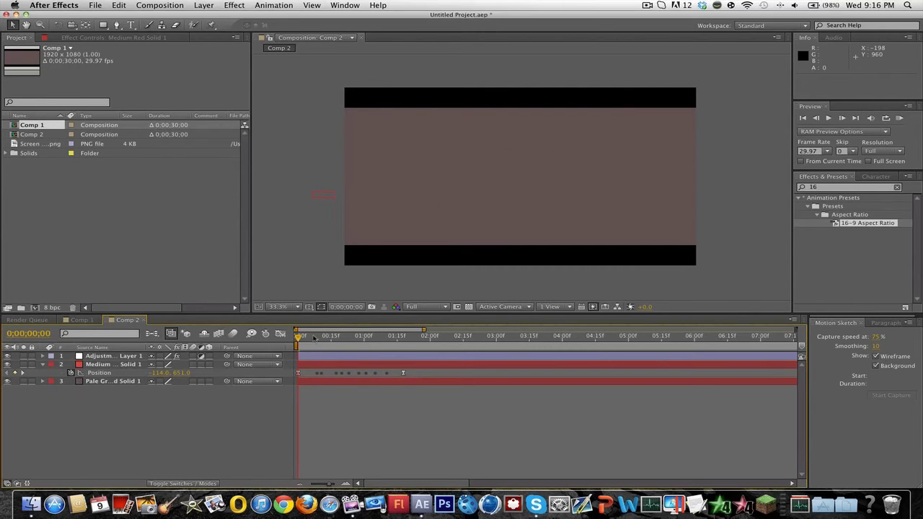
pyautogui.click(325, 337)
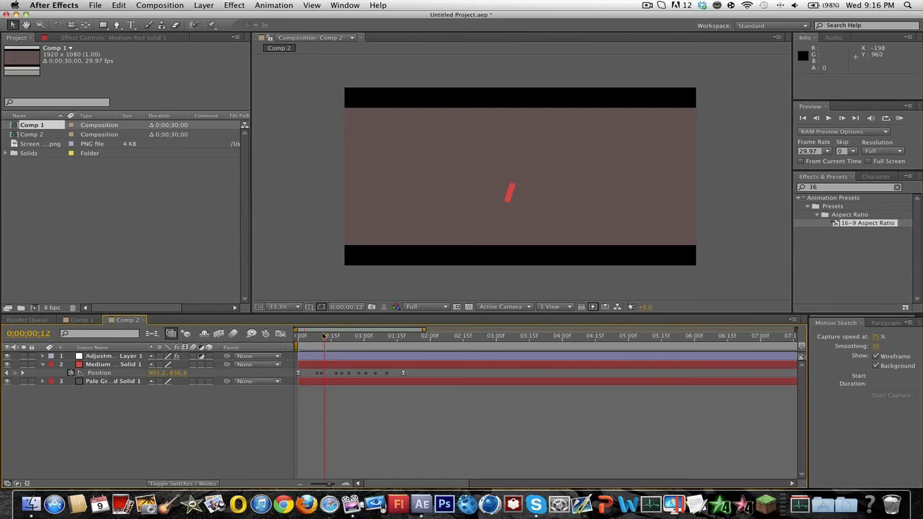
pyautogui.moveTo(325, 337); pyautogui.dragTo(384, 337)
pyautogui.press('Home')
pyautogui.click(345, 369)
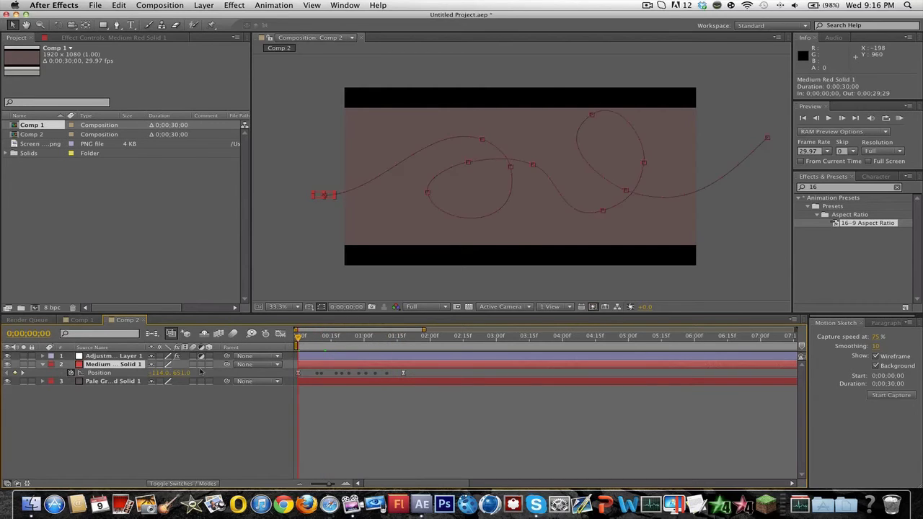
pyautogui.click(316, 343)
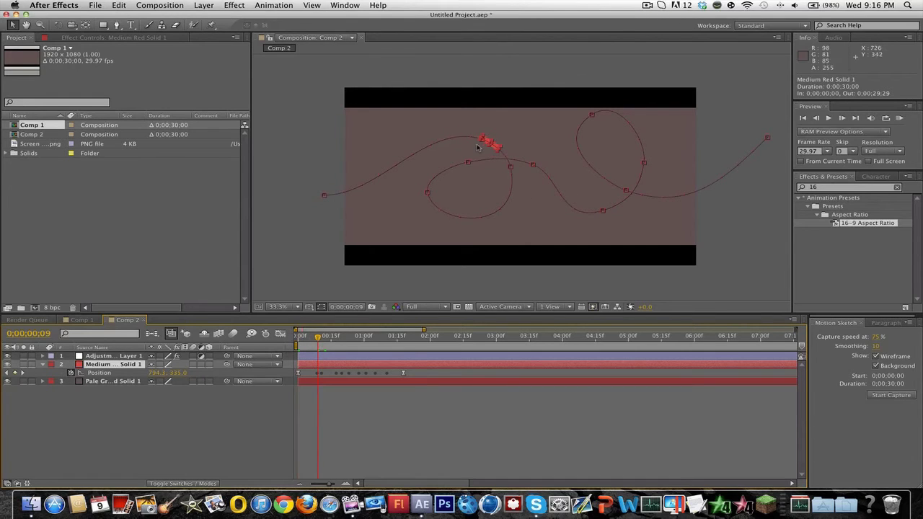
pyautogui.moveTo(316, 341); pyautogui.dragTo(296, 345)
pyautogui.moveTo(424, 375); pyautogui.dragTo(296, 382)
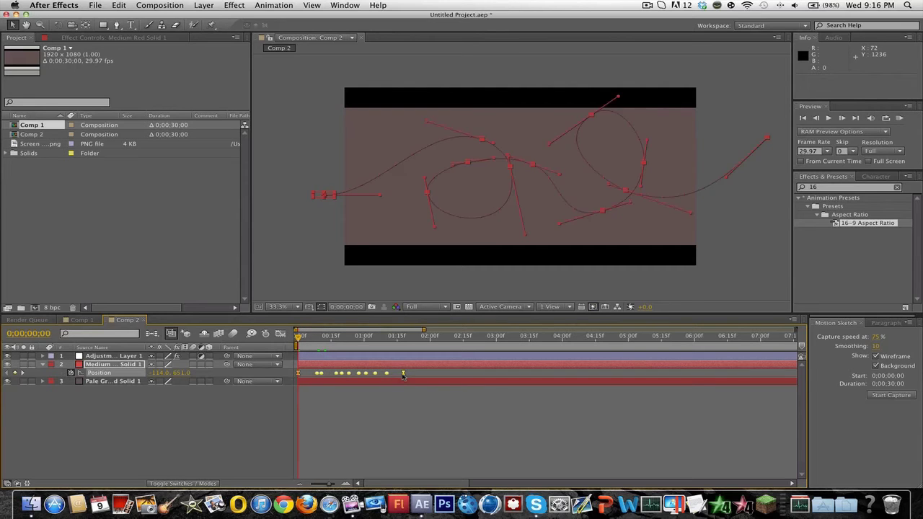
# - Apply Easy Ease to the selected Position keyframes
pyautogui.rightClick(403, 374)
pyautogui.moveTo(468, 478)
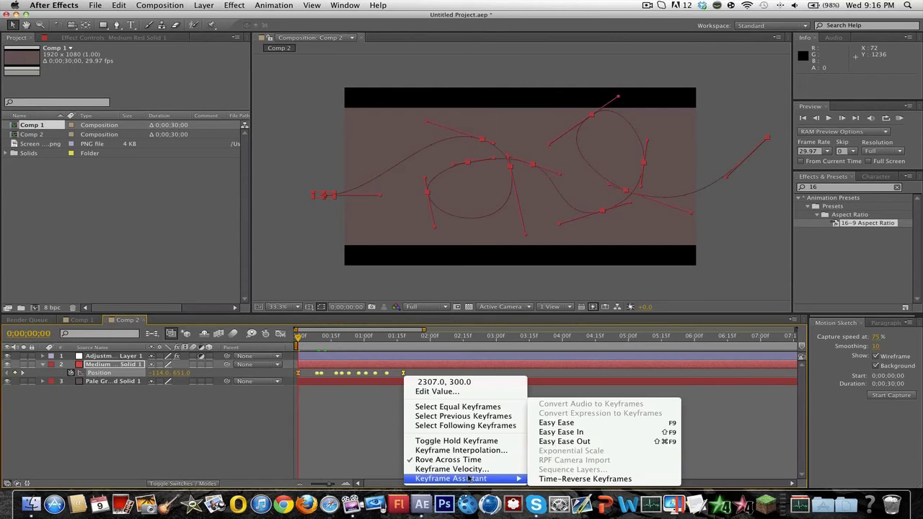
pyautogui.click(549, 423)
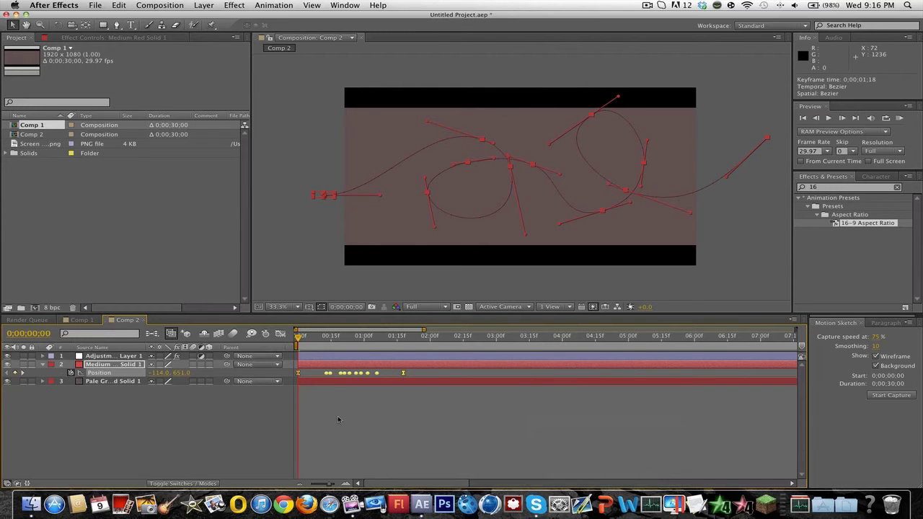
# - Check the eased motion, then display the Position speed graph in the Graph Editor
pyautogui.click(338, 419)
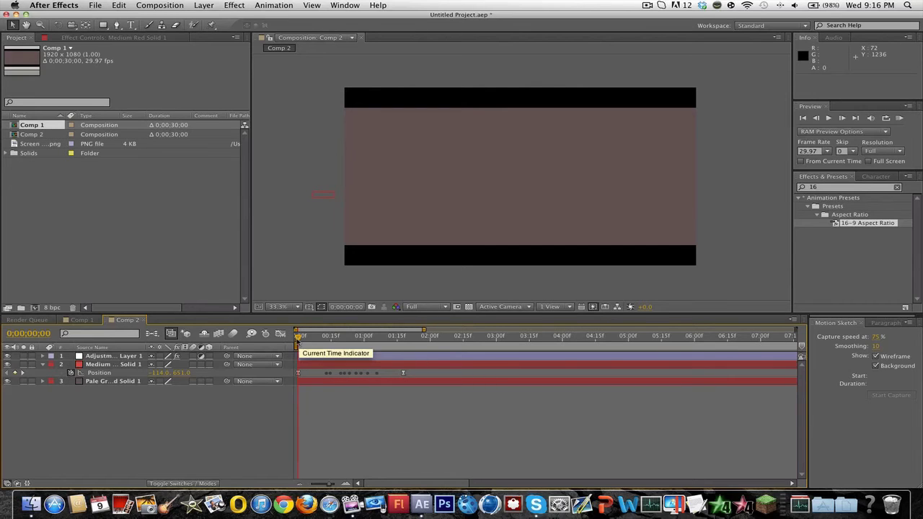
pyautogui.moveTo(299, 338)
pyautogui.mouseDown()
pyautogui.moveTo(371, 343)
pyautogui.moveTo(297, 344)
pyautogui.mouseUp()
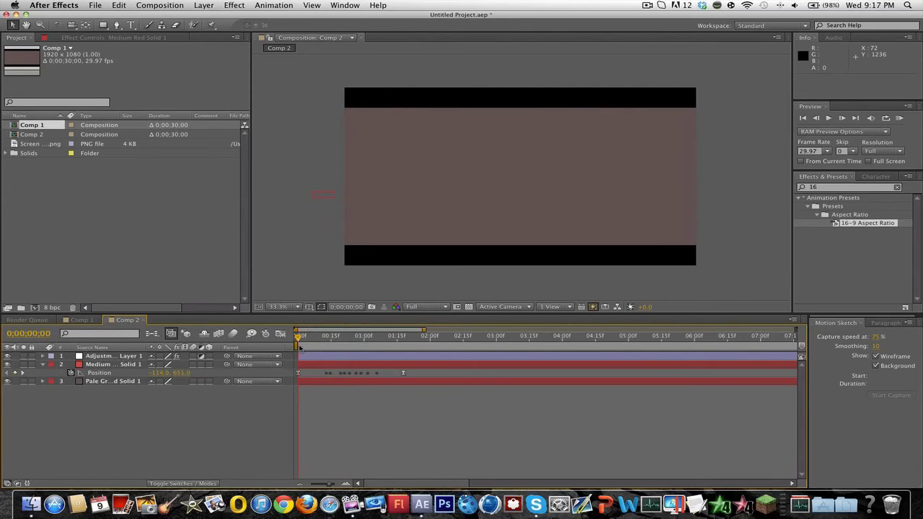
pyautogui.click(108, 372)
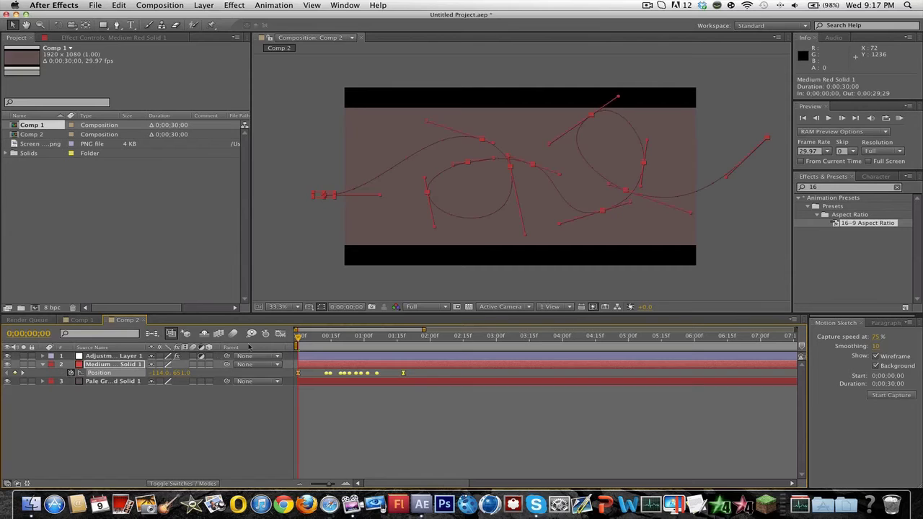
pyautogui.click(280, 334)
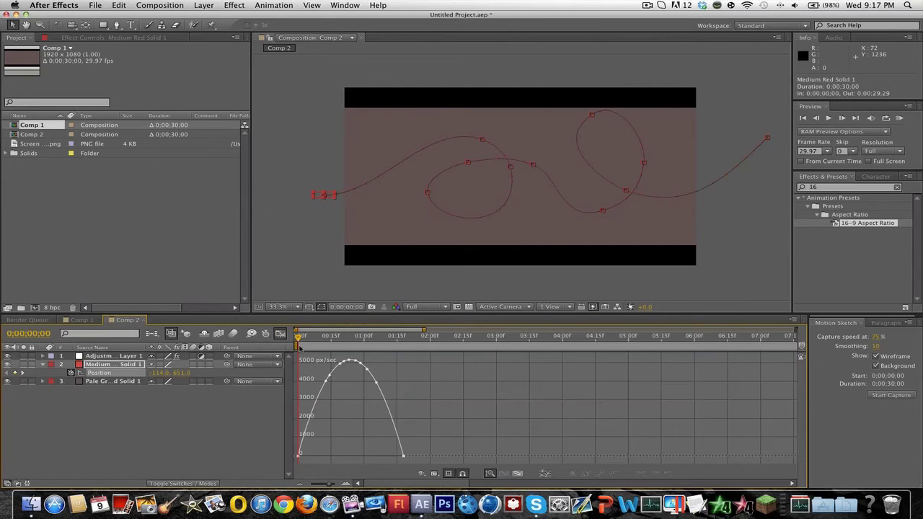
# - Scrub to frame 17 to check the motion, then close the speed graph and deselect the layer
pyautogui.moveTo(299, 336)
pyautogui.mouseDown()
pyautogui.moveTo(389, 339)
pyautogui.moveTo(298, 339)
pyautogui.mouseUp()
pyautogui.click(93, 366)
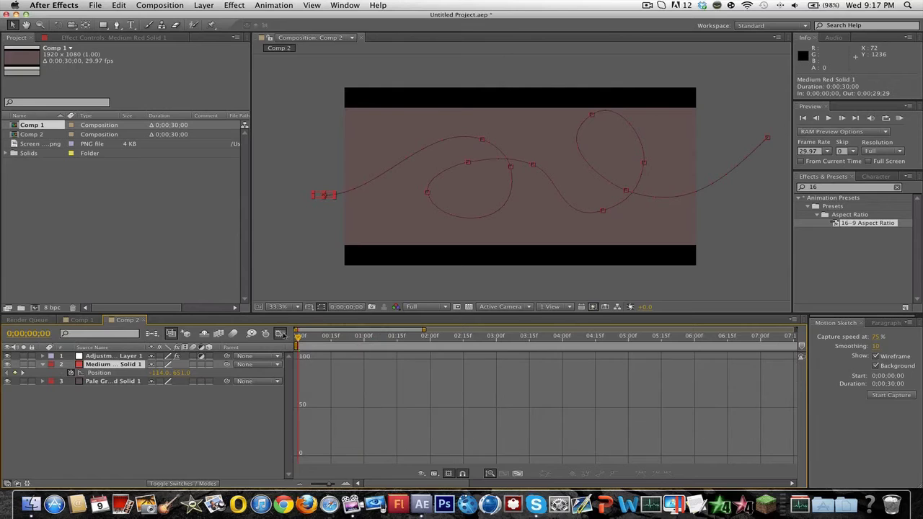
pyautogui.click(280, 334)
pyautogui.click(325, 414)
# - At frame 14, apply Auto-Orient settings to the red solid and scrub to check its orientation
pyautogui.click(112, 365)
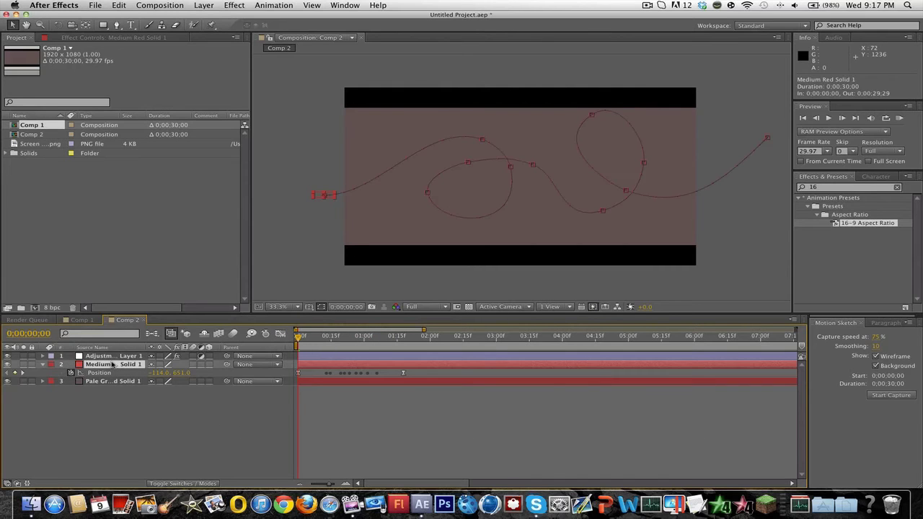
pyautogui.moveTo(301, 337); pyautogui.dragTo(330, 339)
pyautogui.click(203, 5)
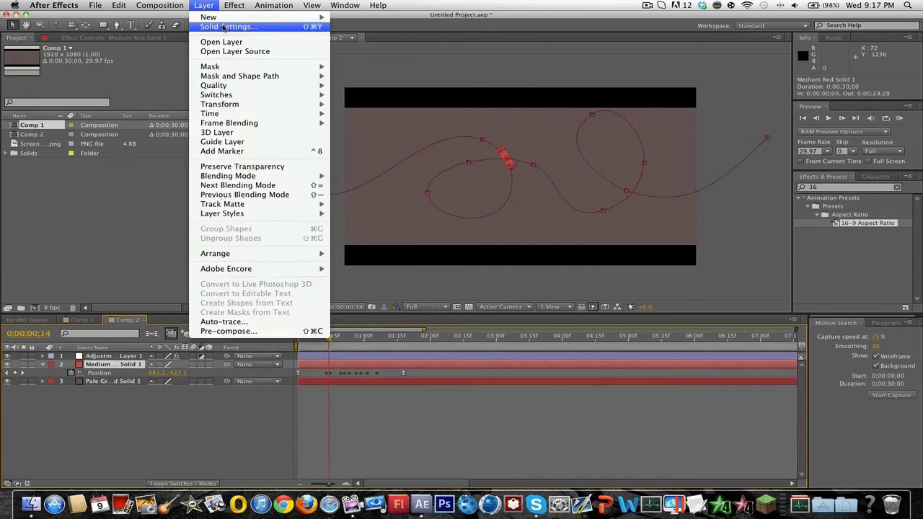
pyautogui.moveTo(256, 104)
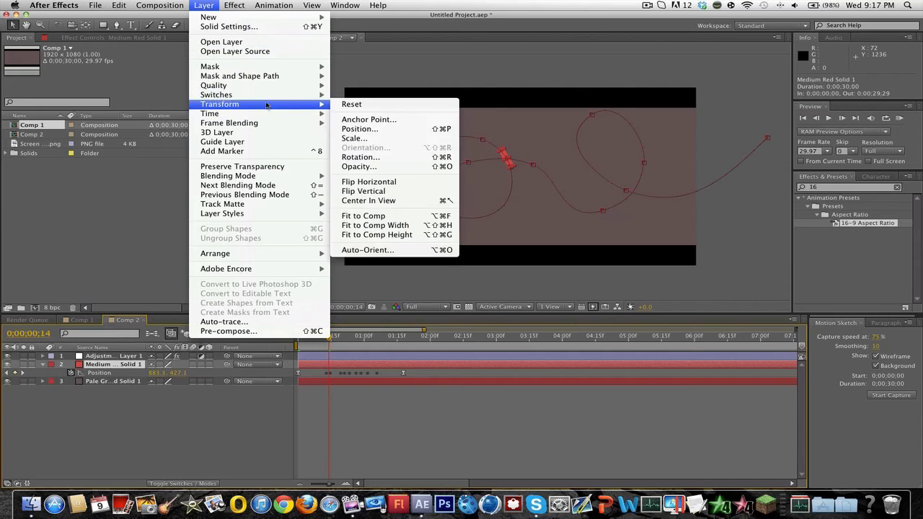
pyautogui.click(374, 254)
pyautogui.click(214, 137)
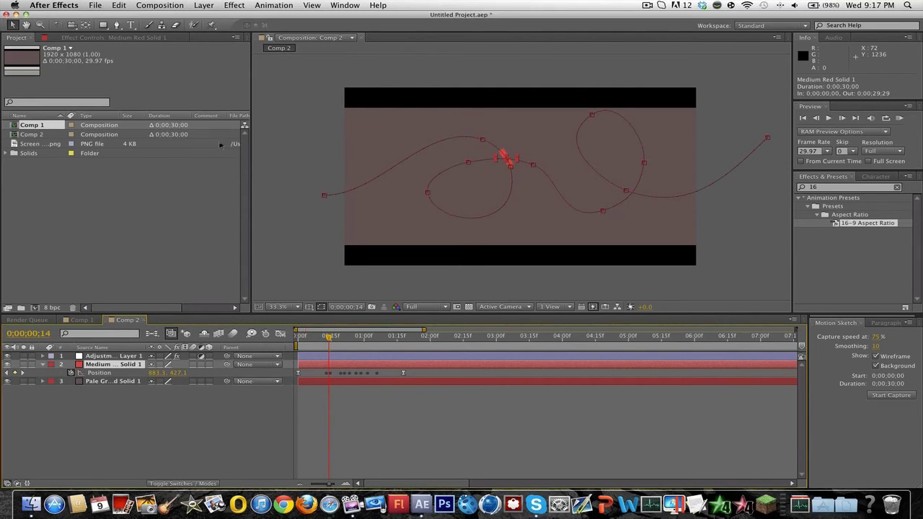
pyautogui.moveTo(331, 342); pyautogui.dragTo(353, 339)
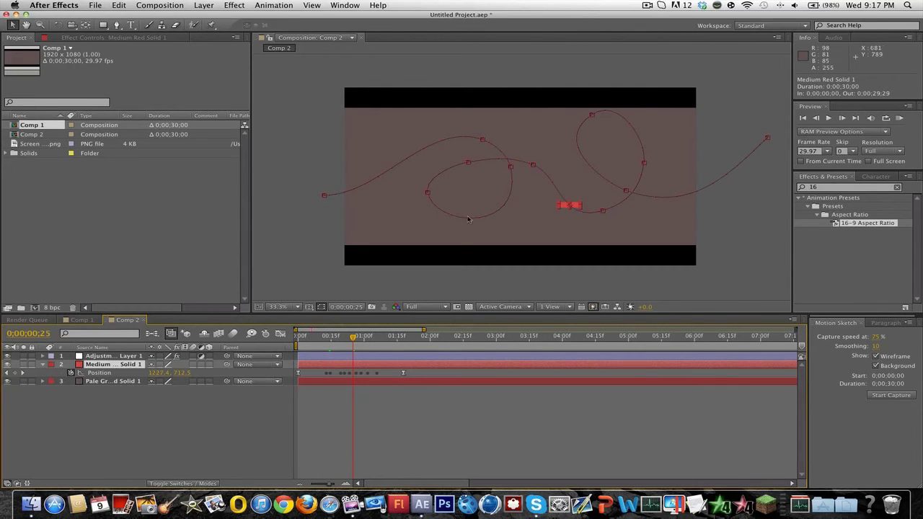
pyautogui.moveTo(332, 342); pyautogui.dragTo(297, 339)
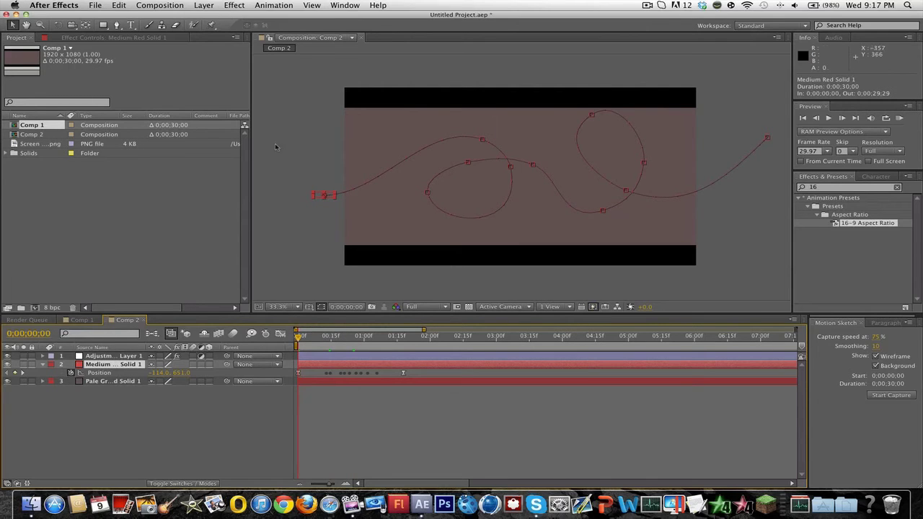
# - Set the red solid's Auto-Orient option to Orient Along Path
pyautogui.click(209, 6)
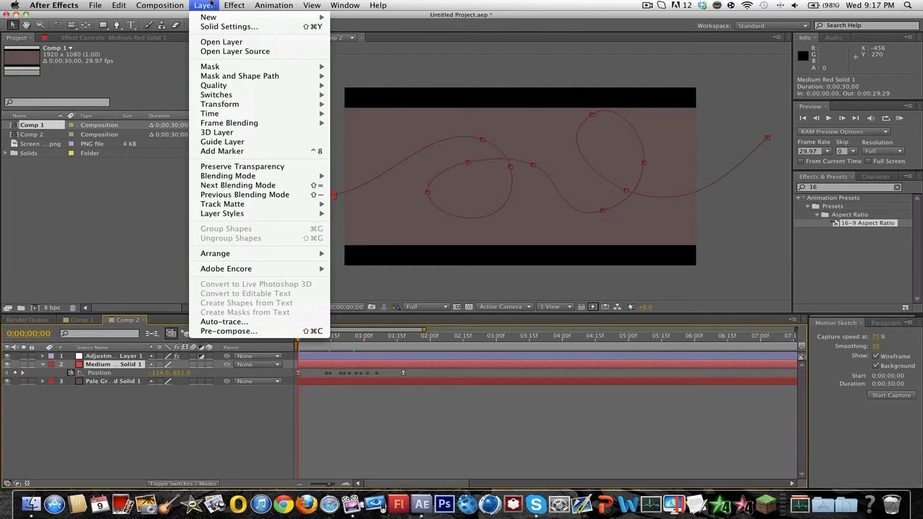
pyautogui.moveTo(216, 105)
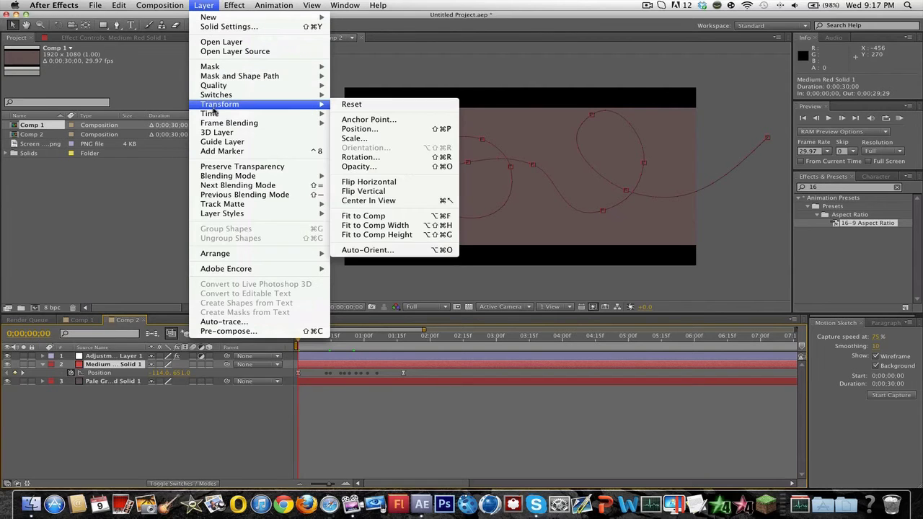
pyautogui.click(367, 250)
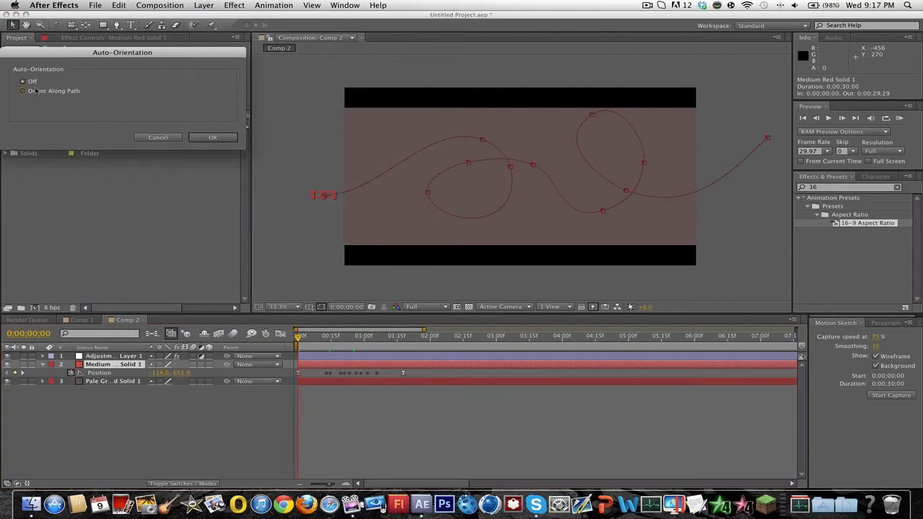
pyautogui.click(35, 91)
pyautogui.click(209, 137)
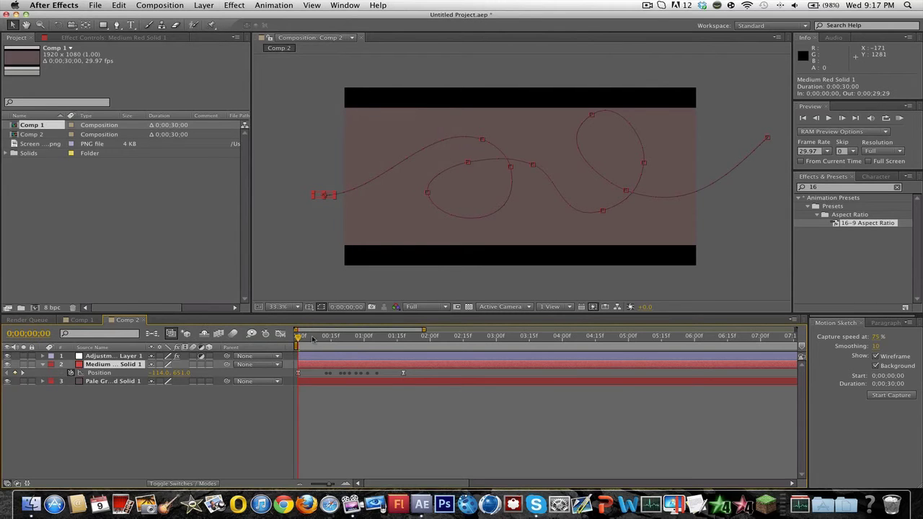
# - Zoom in on the red solid, nudge its Rotation to about +88°, and preview the motion
pyautogui.moveTo(297, 338); pyautogui.dragTo(320, 339)
pyautogui.press('/')
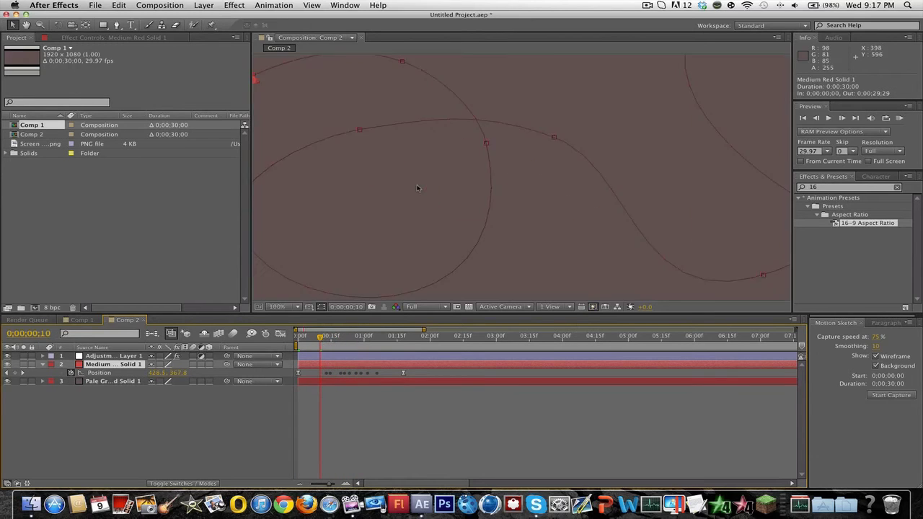
pyautogui.press('space')
pyautogui.scroll(2, 399, 188)
pyautogui.moveTo(398, 188); pyautogui.dragTo(603, 181)
pyautogui.press('r')
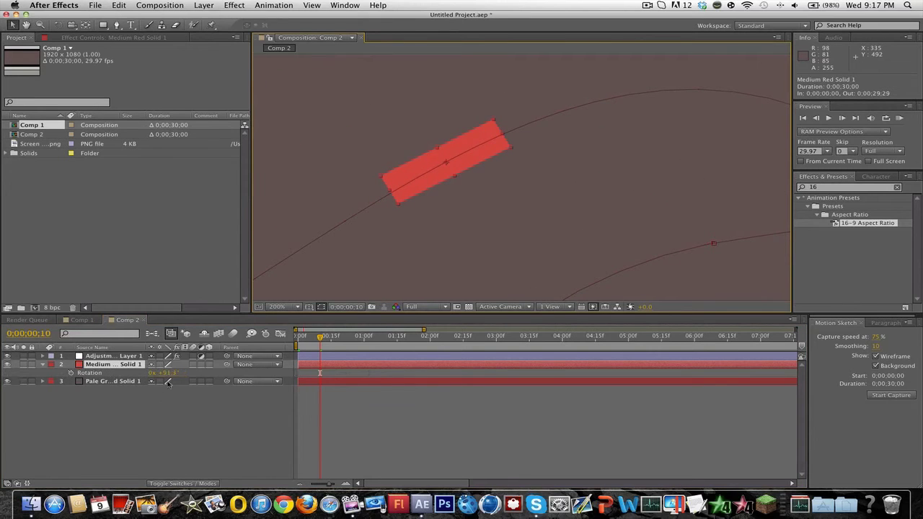
pyautogui.moveTo(163, 373); pyautogui.dragTo(156, 373)
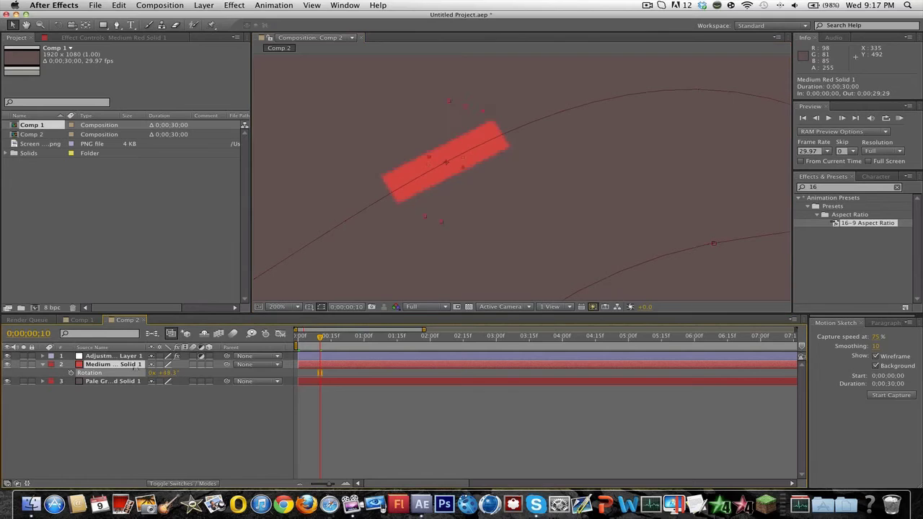
pyautogui.scroll(-4, 516, 225)
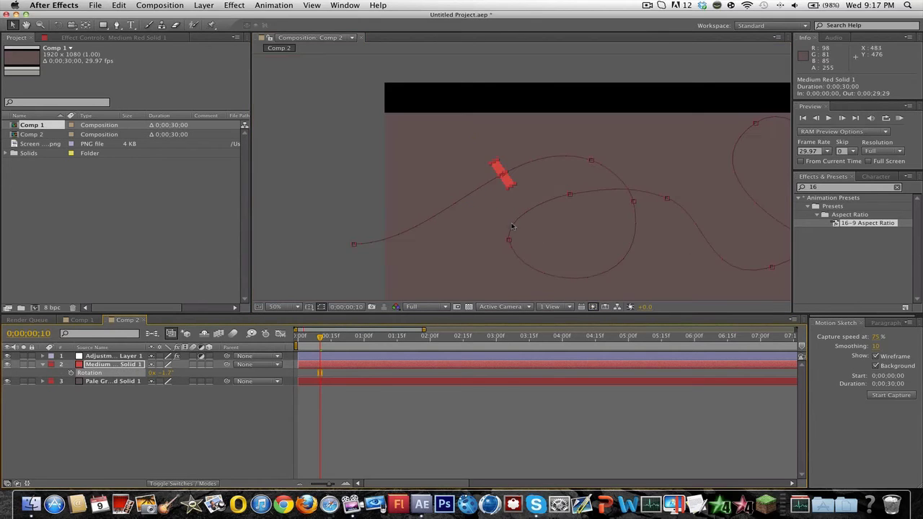
pyautogui.moveTo(321, 336)
pyautogui.mouseDown()
pyautogui.moveTo(351, 336)
pyautogui.moveTo(322, 337)
pyautogui.mouseUp()
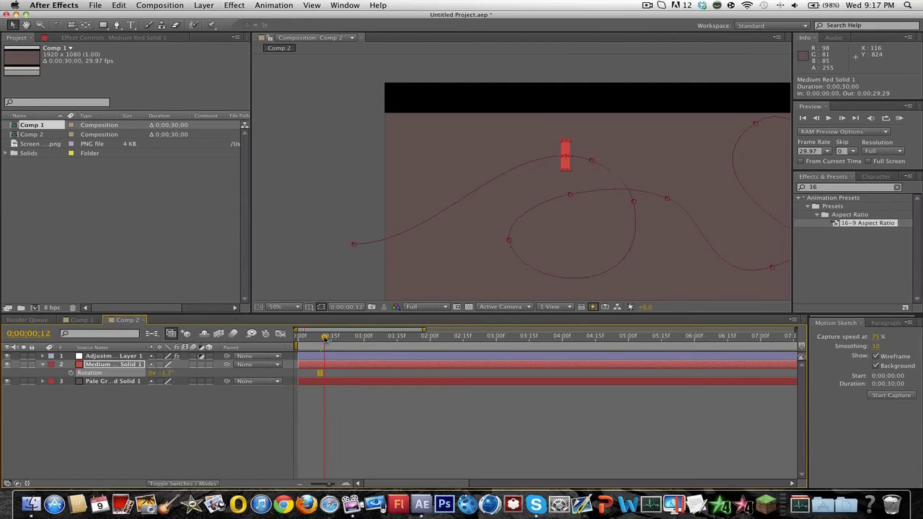
# - Undo the rotation change back to +91.3°, collapse the layer, and zoom the view to 25%
pyautogui.press('super+z')
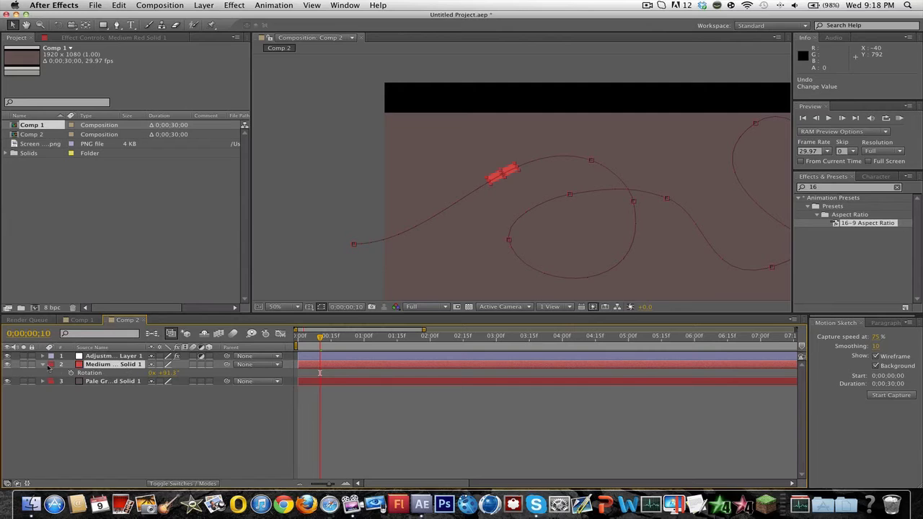
pyautogui.click(44, 366)
pyautogui.click(215, 381)
pyautogui.press(',')
pyautogui.press('h')
pyautogui.moveTo(496, 259); pyautogui.dragTo(419, 247)
# - Duplicate the red ship layer with Cmd+D and change the copy's solid colour to black
pyautogui.press('v')
pyautogui.click(111, 365)
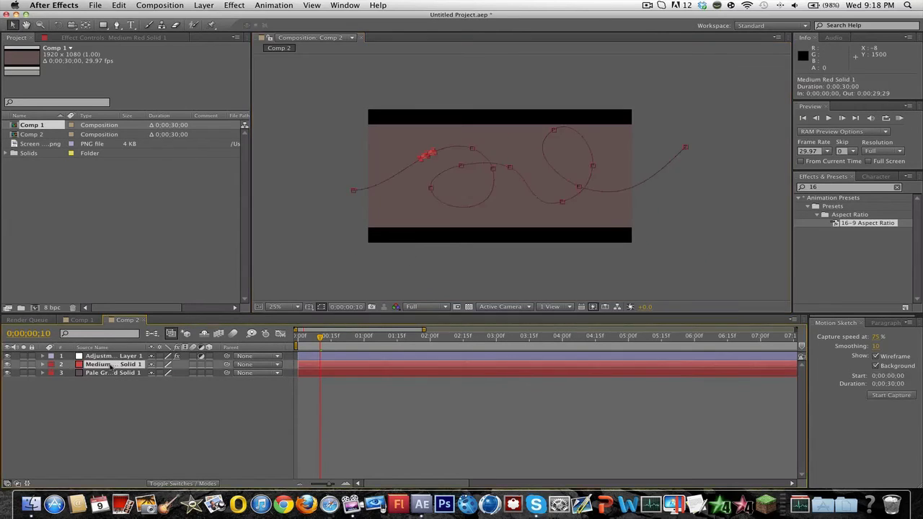
pyautogui.press('super+d')
pyautogui.click(204, 5)
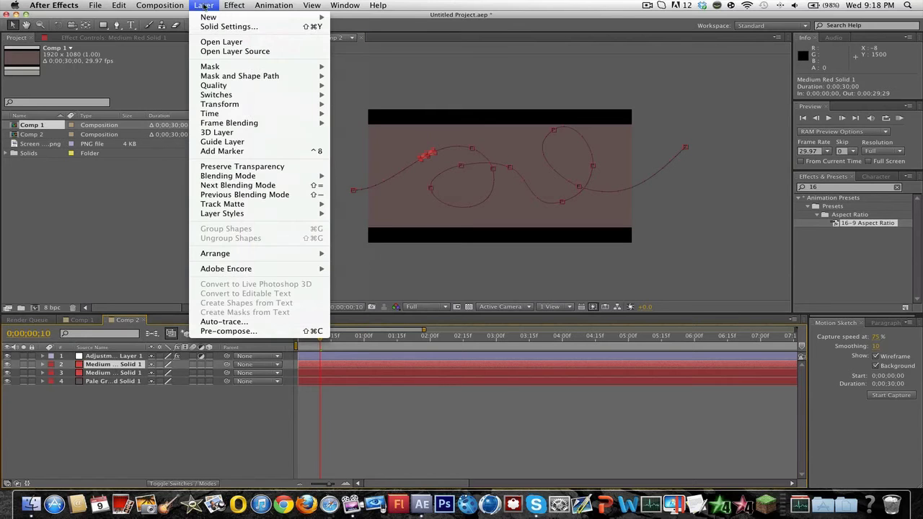
pyautogui.click(213, 27)
pyautogui.click(132, 238)
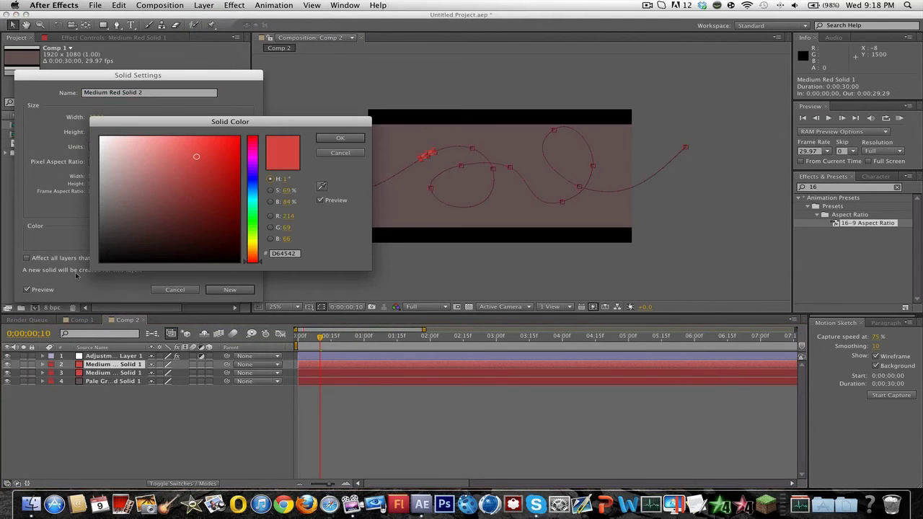
pyautogui.click(123, 256)
pyautogui.click(340, 137)
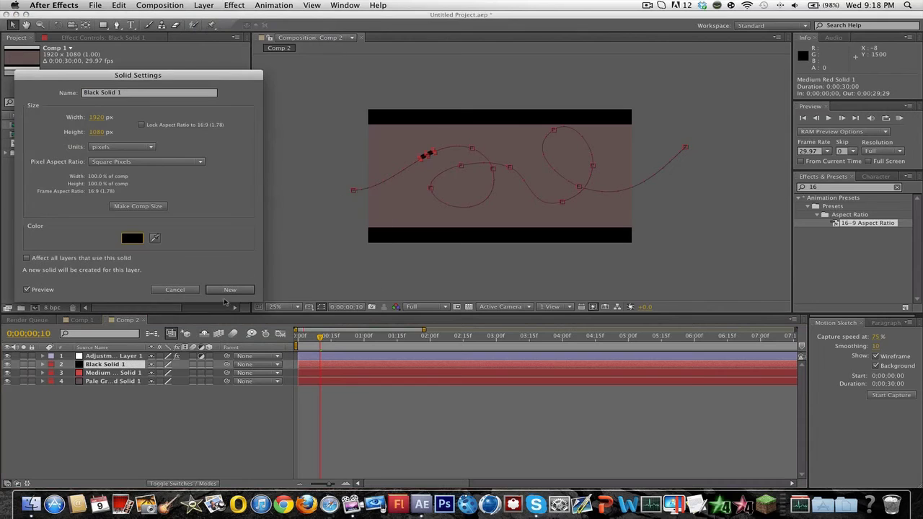
pyautogui.click(228, 290)
# - Add a Gaussian Blur with Blurriness 25 to Black Solid 1
pyautogui.click(234, 5)
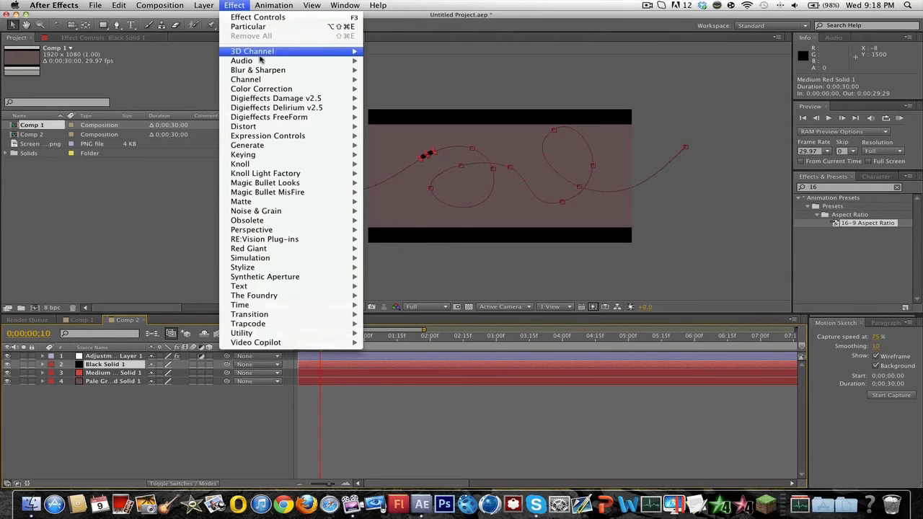
pyautogui.moveTo(294, 70)
pyautogui.click(400, 155)
pyautogui.click(140, 66)
pyautogui.write('25')
pyautogui.press('Return')
# - Set Black Solid 1's opacity to 20% and move it below the red ship layer
pyautogui.press('t')
pyautogui.click(150, 373)
pyautogui.write('20')
pyautogui.press('Return')
pyautogui.moveTo(137, 368); pyautogui.dragTo(113, 377)
# - Offset all of the shadow's Position keyframes down and left by -16, 14
pyautogui.press('p')
pyautogui.click(303, 340)
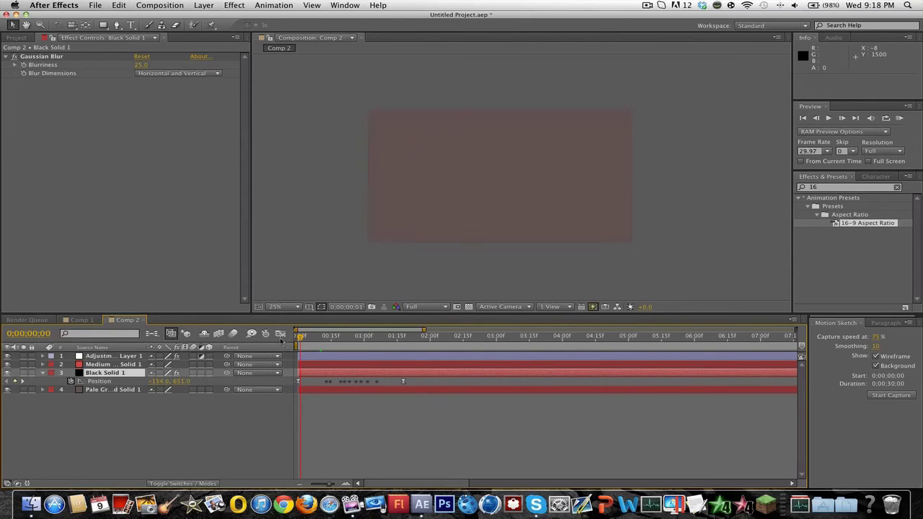
pyautogui.click(106, 381)
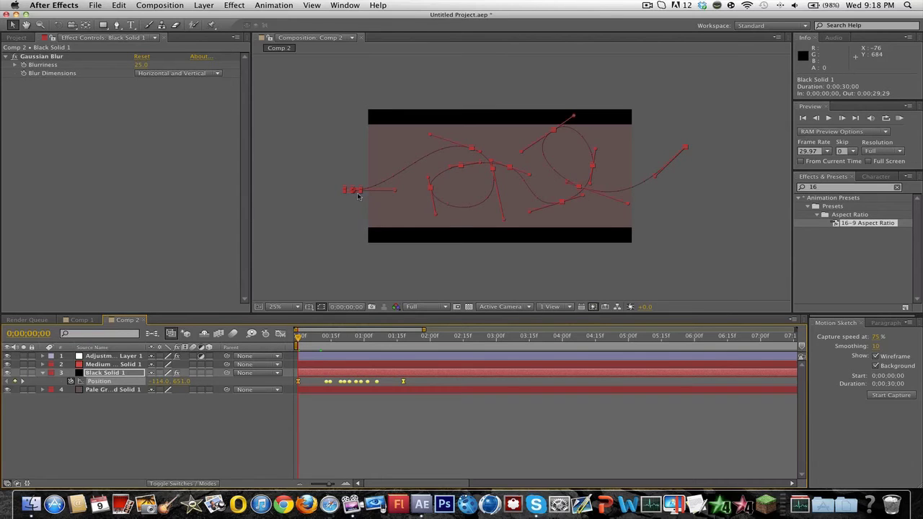
pyautogui.scroll(2, 357, 194)
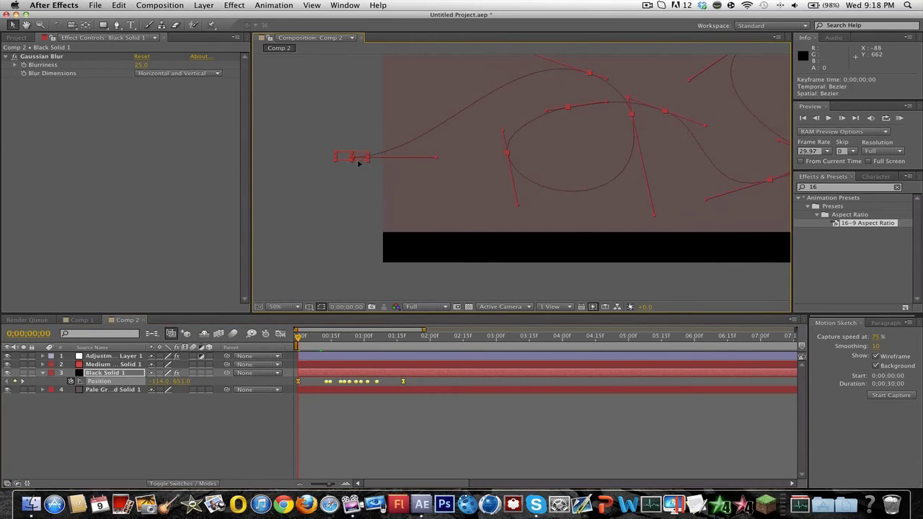
pyautogui.moveTo(358, 164); pyautogui.dragTo(352, 168)
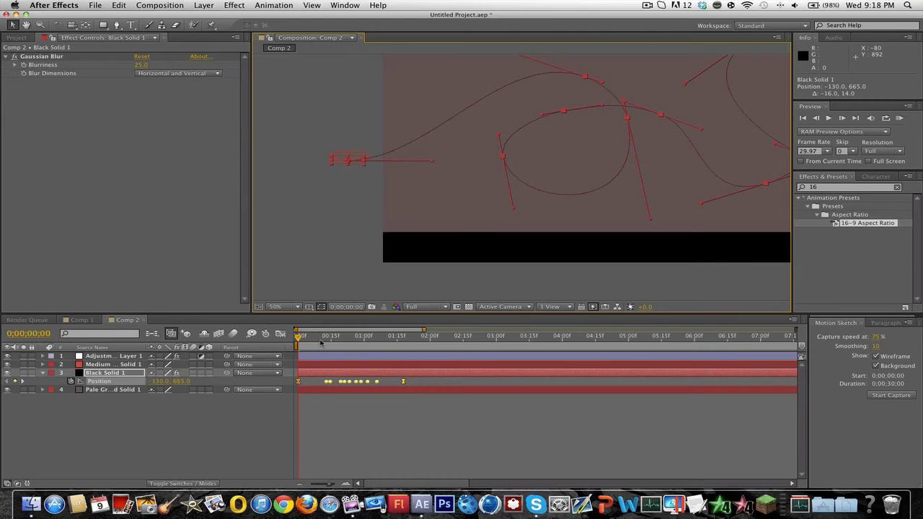
pyautogui.moveTo(316, 342); pyautogui.dragTo(322, 342)
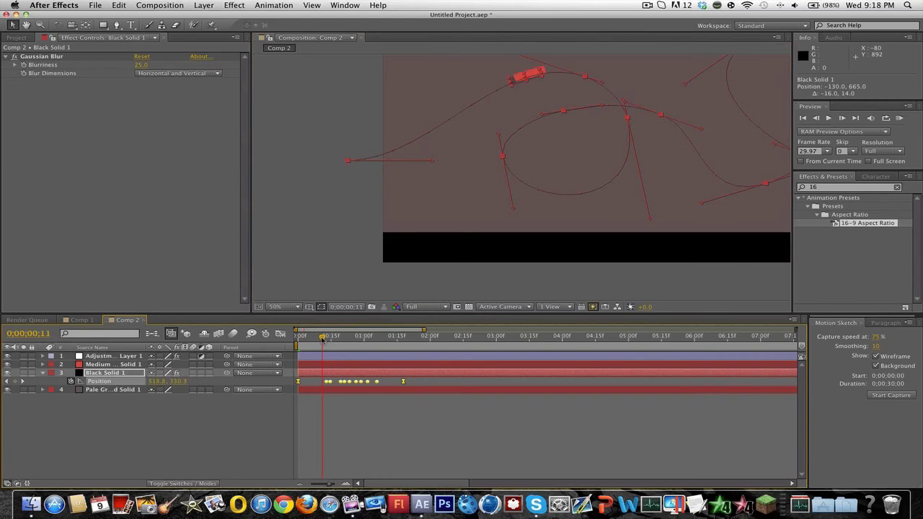
pyautogui.click(332, 244)
pyautogui.scroll(-1, 507, 190)
pyautogui.scroll(1, 459, 192)
pyautogui.moveTo(460, 192); pyautogui.dragTo(493, 163)
pyautogui.press('v')
pyautogui.click(112, 365)
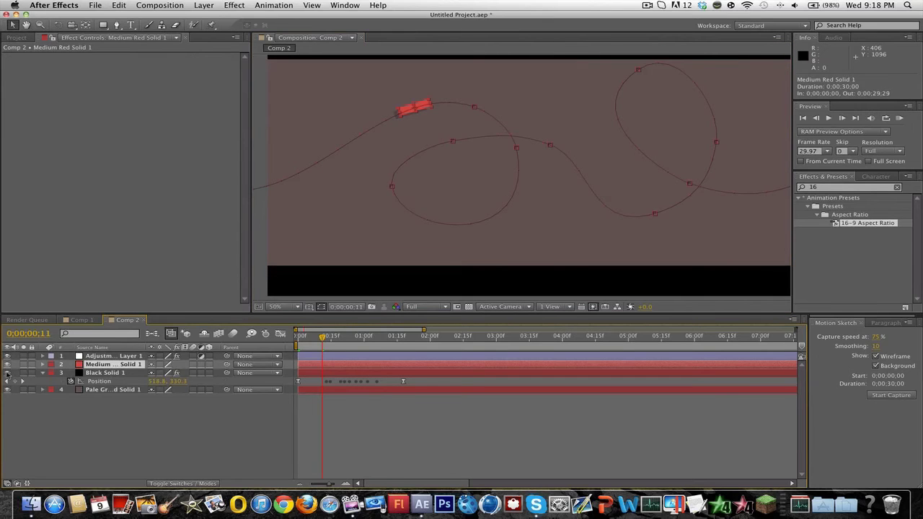
pyautogui.click(838, 187)
pyautogui.write('drop s')
pyautogui.moveTo(840, 209); pyautogui.dragTo(340, 365)
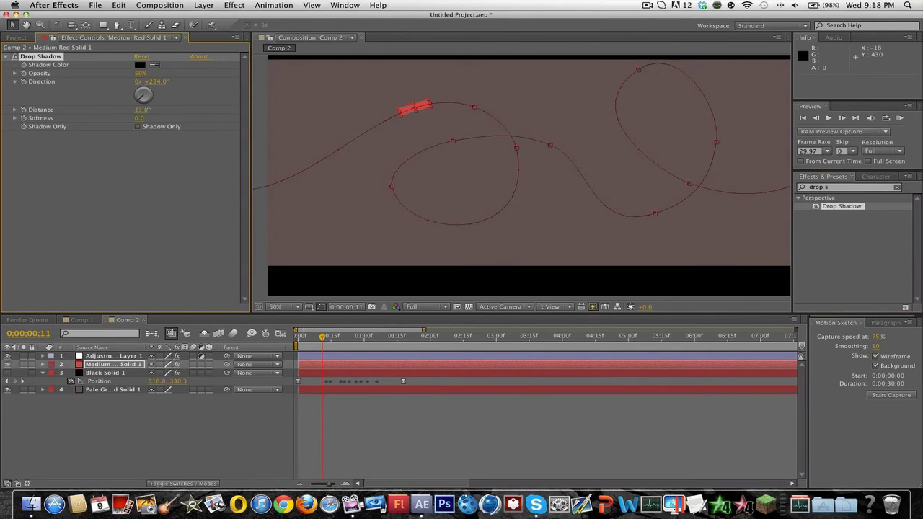
pyautogui.moveTo(142, 109); pyautogui.dragTo(256, 91)
pyautogui.moveTo(143, 96); pyautogui.dragTo(145, 102)
pyautogui.click(179, 226)
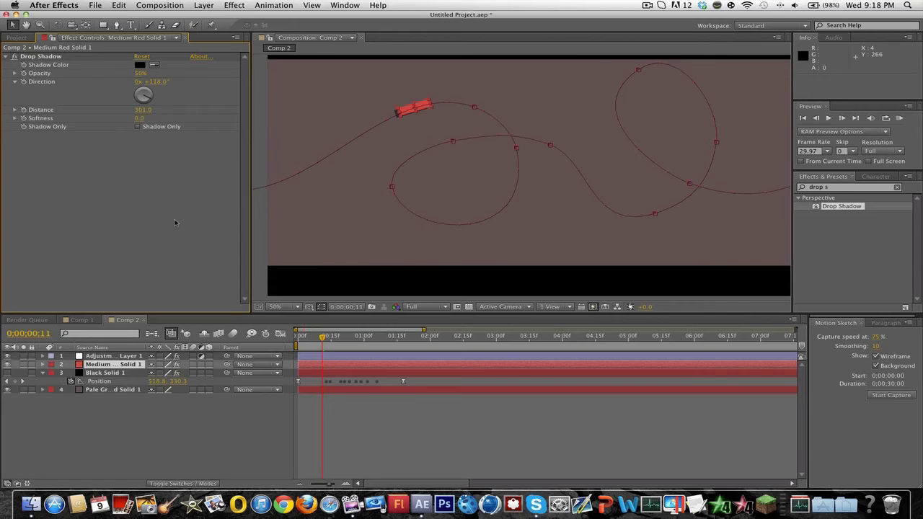
pyautogui.click(376, 452)
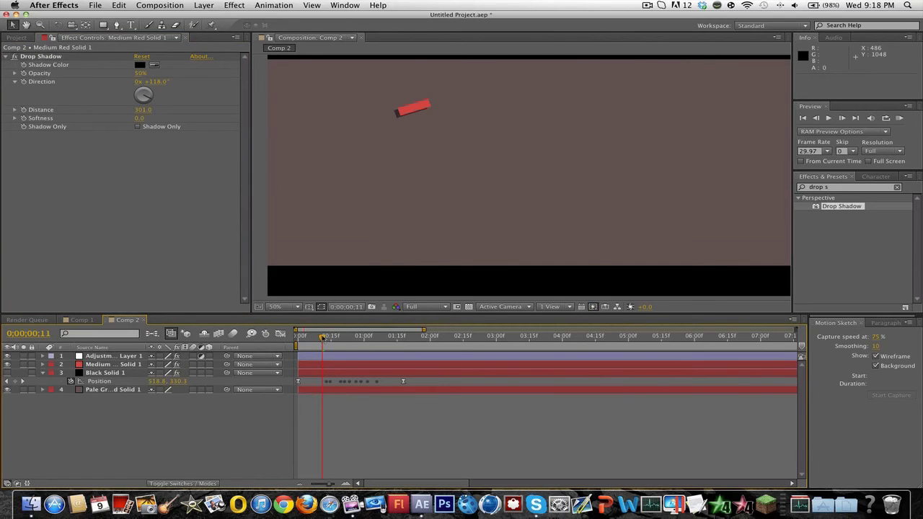
pyautogui.moveTo(322, 336); pyautogui.dragTo(348, 336)
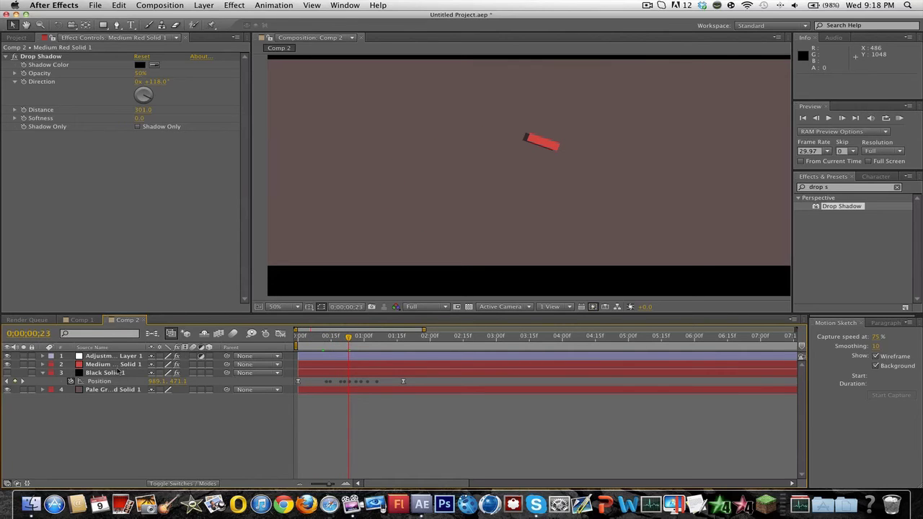
pyautogui.click(112, 364)
pyautogui.click(47, 59)
pyautogui.press('Delete')
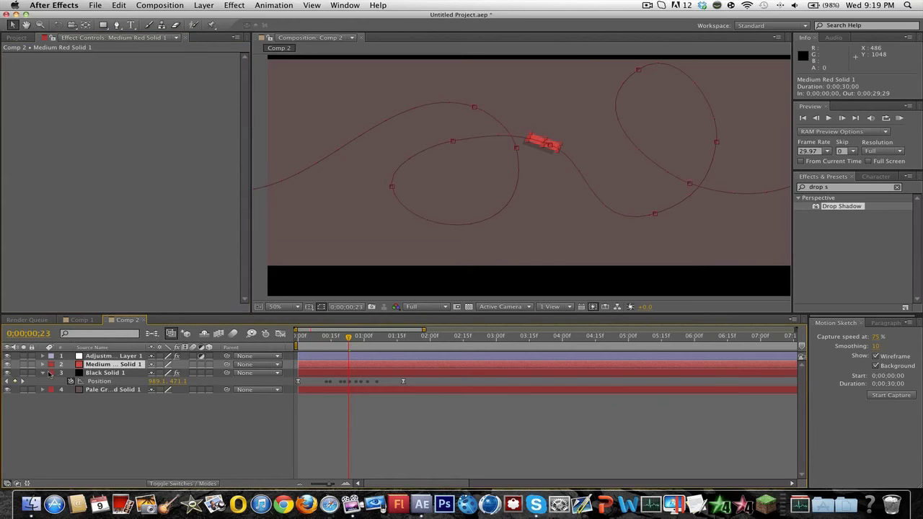
pyautogui.click(41, 373)
# - Create a new solid layer named 'particular trail'
pyautogui.click(189, 413)
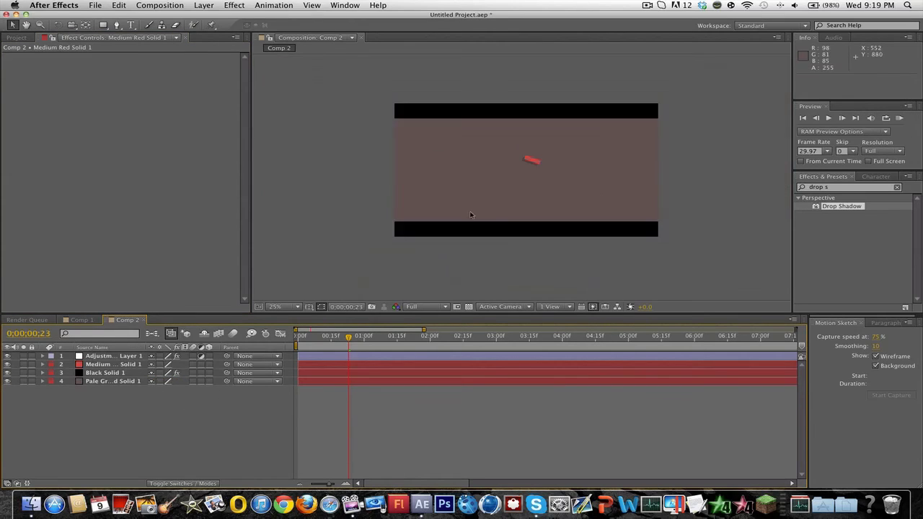
pyautogui.click(203, 5)
pyautogui.moveTo(233, 20)
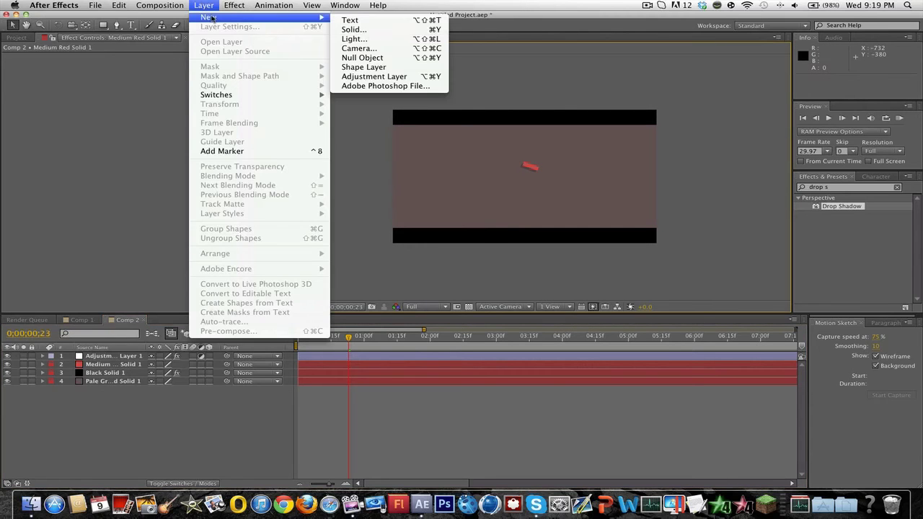
pyautogui.click(373, 30)
pyautogui.write('particular trail')
pyautogui.press('Return')
# - Apply Trapcode Particular to the particular trail layer
pyautogui.click(234, 5)
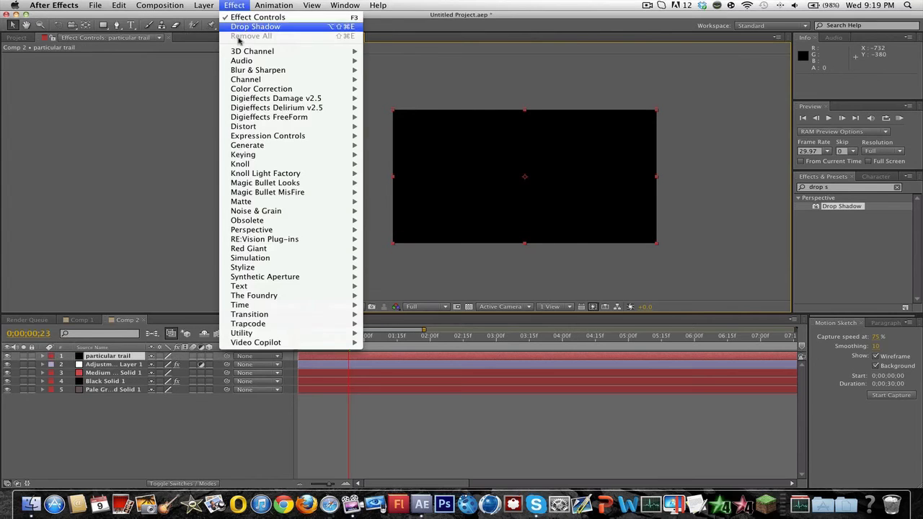
pyautogui.moveTo(315, 324)
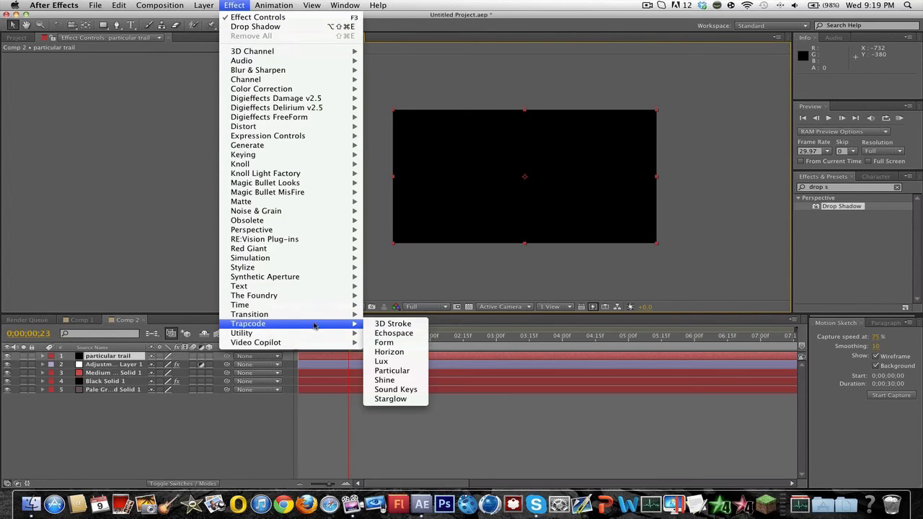
pyautogui.click(405, 371)
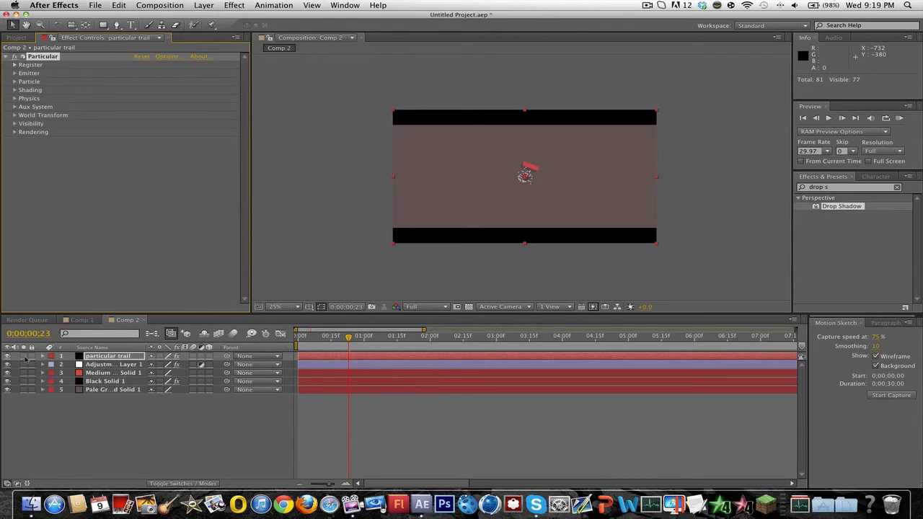
# - Solo the trail layer and make particles shrink and fade over life, with more opacity randomness
pyautogui.click(24, 358)
pyautogui.click(112, 356)
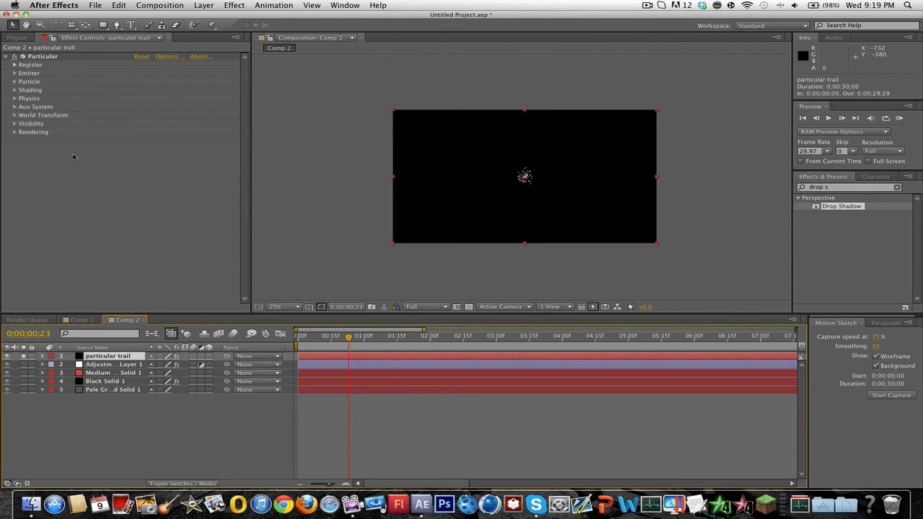
pyautogui.click(16, 81)
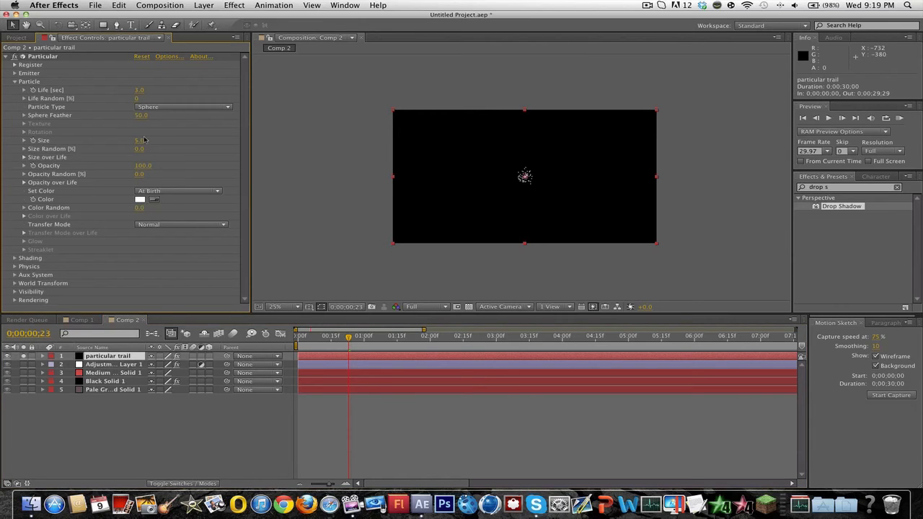
pyautogui.click(24, 157)
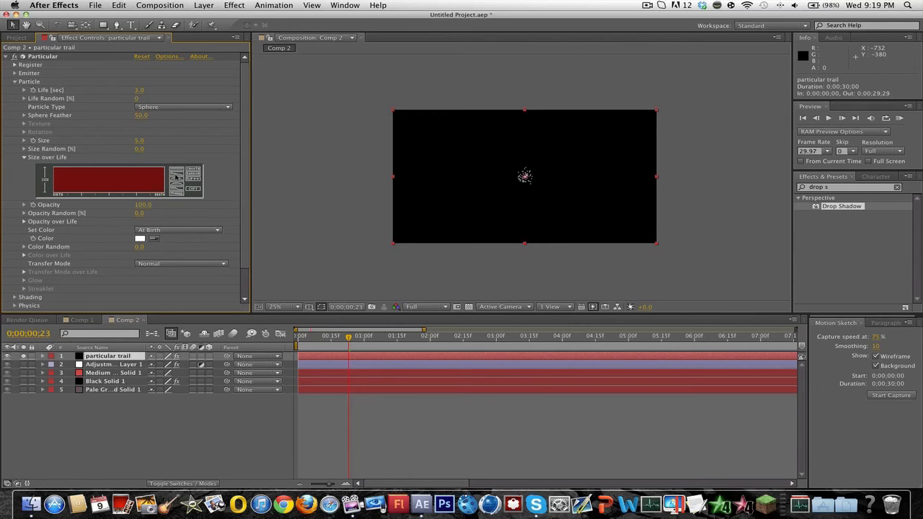
pyautogui.click(176, 176)
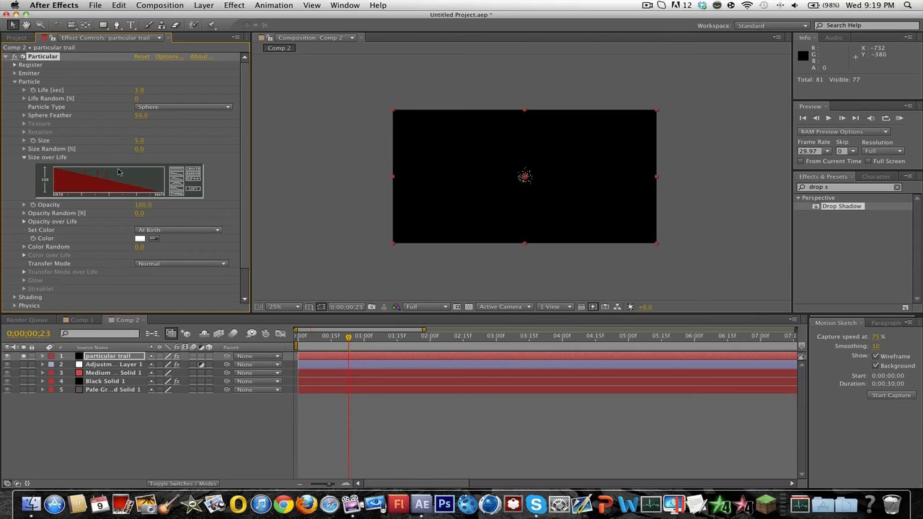
pyautogui.click(24, 158)
pyautogui.click(24, 182)
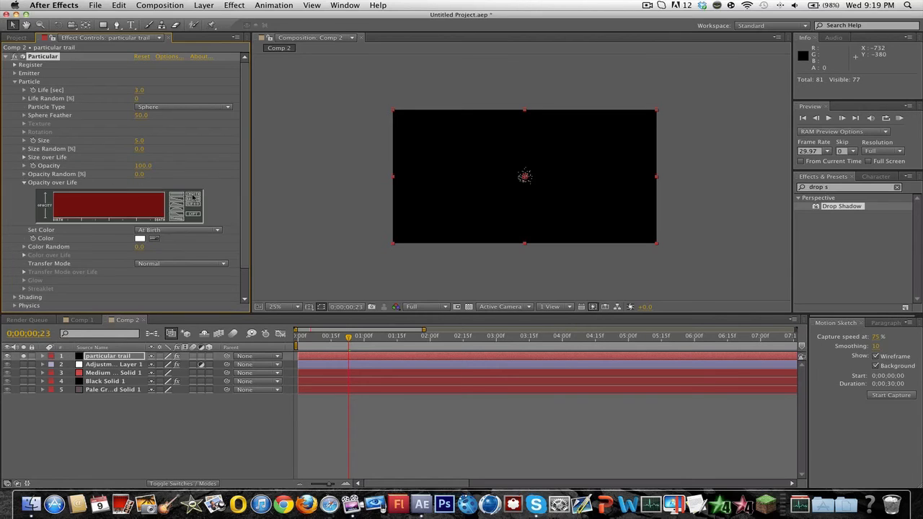
pyautogui.click(173, 204)
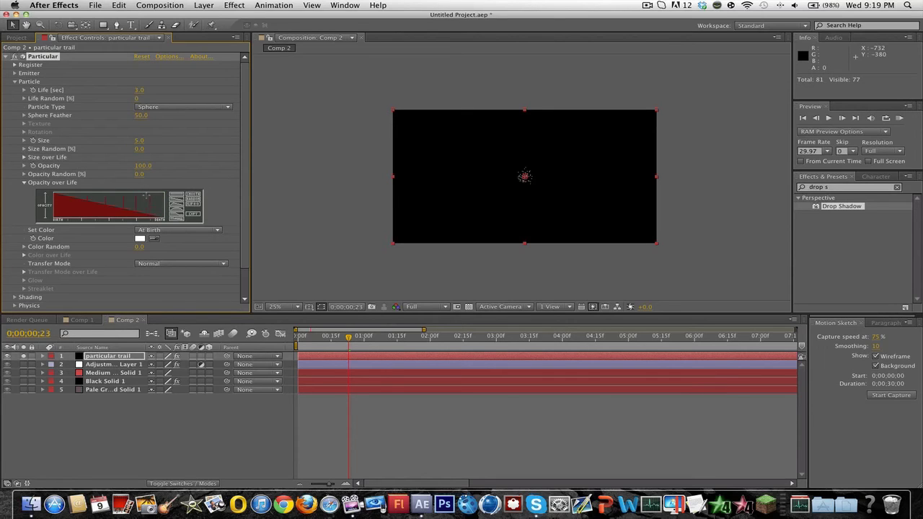
pyautogui.click(24, 182)
pyautogui.moveTo(139, 179); pyautogui.dragTo(157, 149)
# - Set Particular's Rendering motion blur to follow the comp settings
pyautogui.press('.')
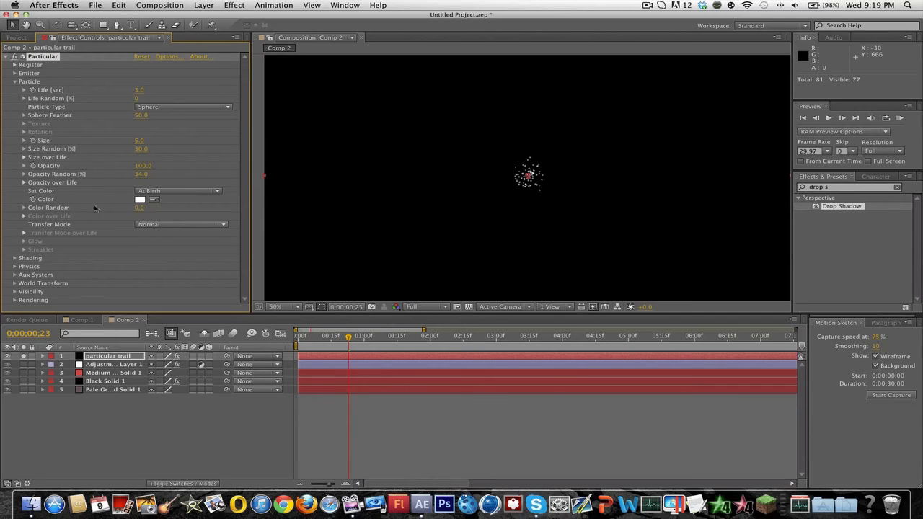
pyautogui.click(14, 81)
pyautogui.click(14, 132)
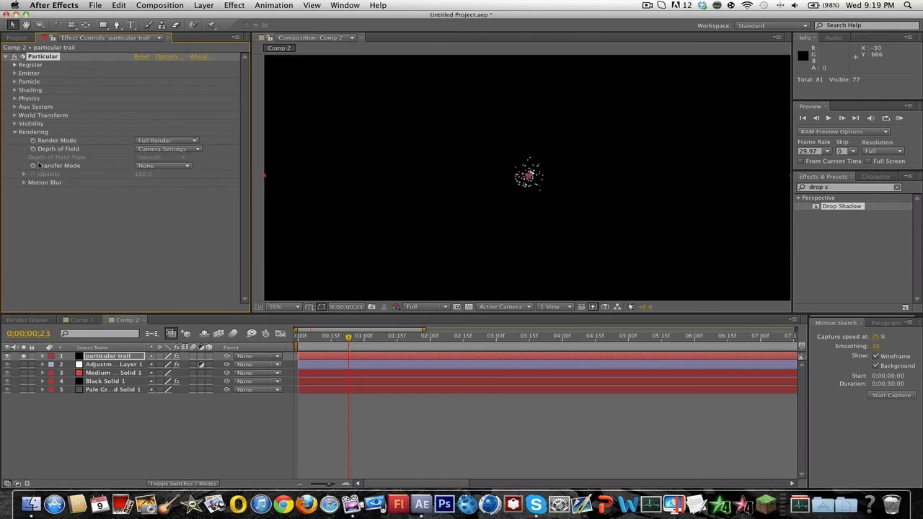
pyautogui.click(26, 182)
pyautogui.click(166, 190)
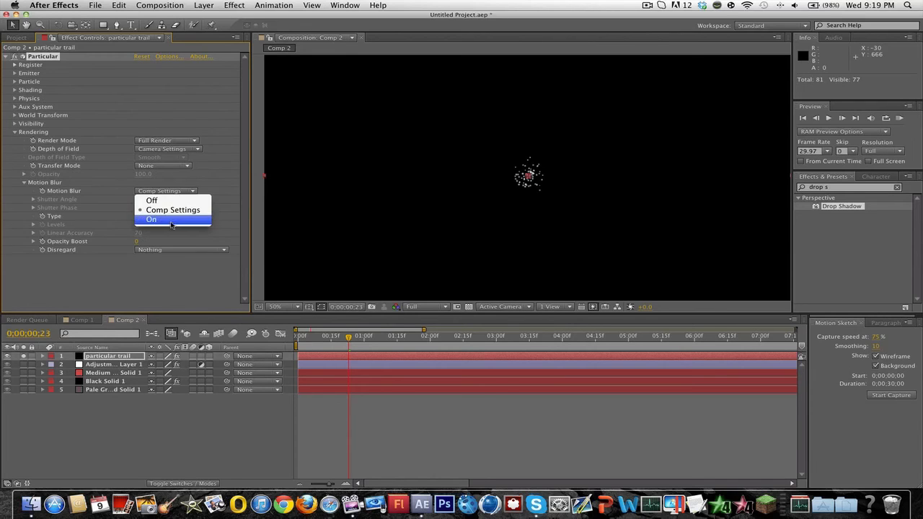
pyautogui.click(35, 176)
pyautogui.click(24, 182)
pyautogui.click(14, 132)
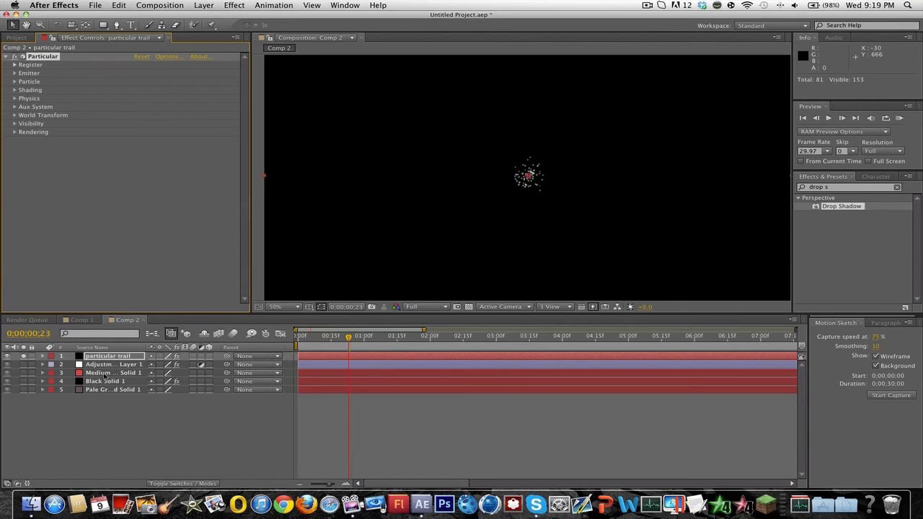
# - Add an expression to Particular's Emitter Position XY, pickwhipped to the red ship layer's Position
pyautogui.click(105, 374)
pyautogui.press('p')
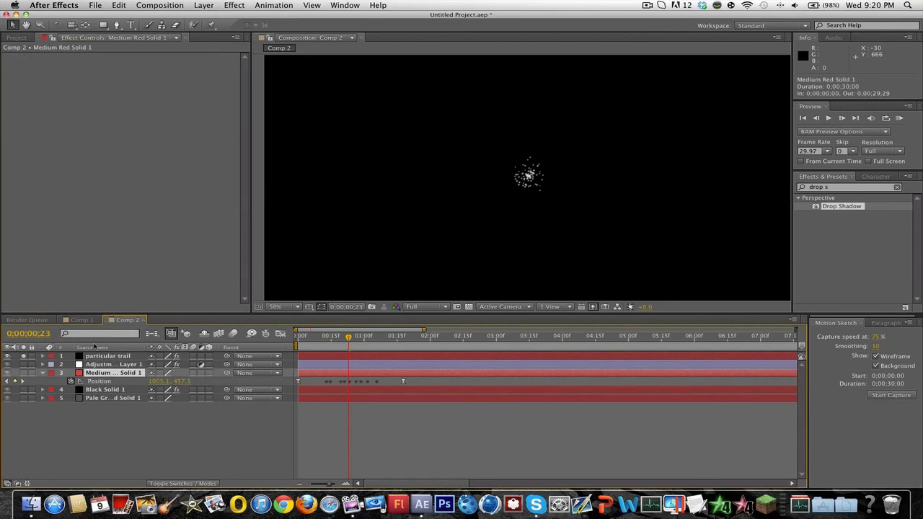
pyautogui.click(92, 355)
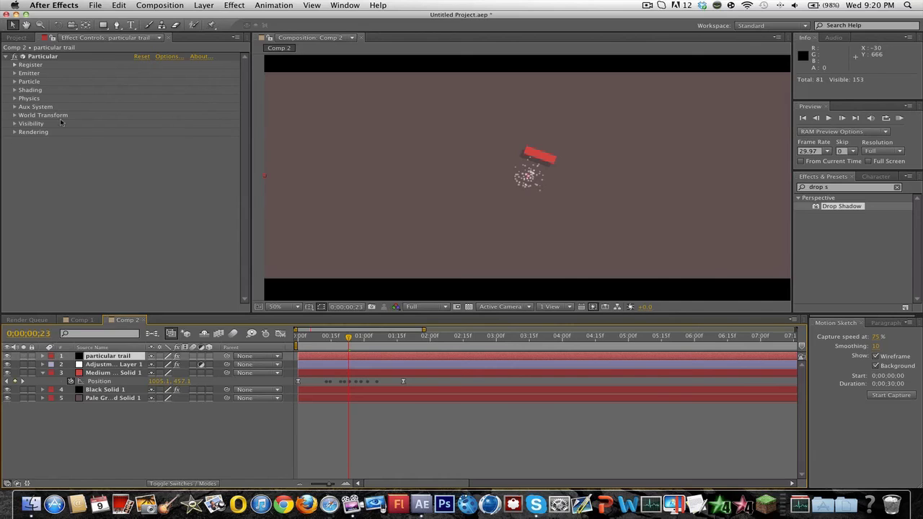
pyautogui.click(15, 74)
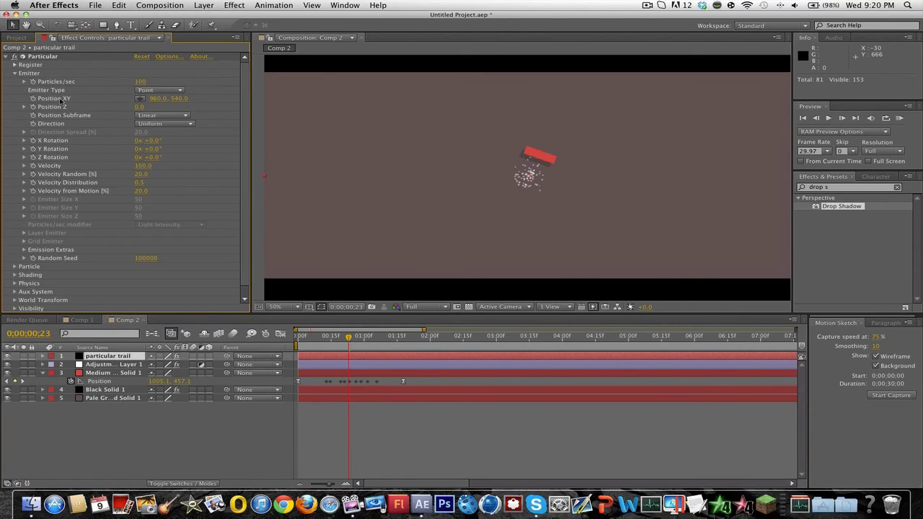
pyautogui.keyDown('alt'); pyautogui.click(33, 98); pyautogui.keyUp('alt')
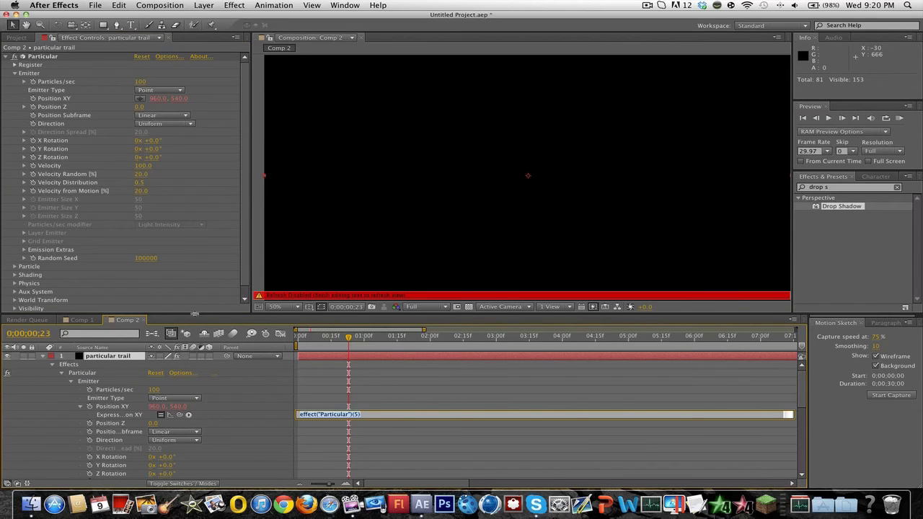
pyautogui.moveTo(195, 315); pyautogui.dragTo(191, 48)
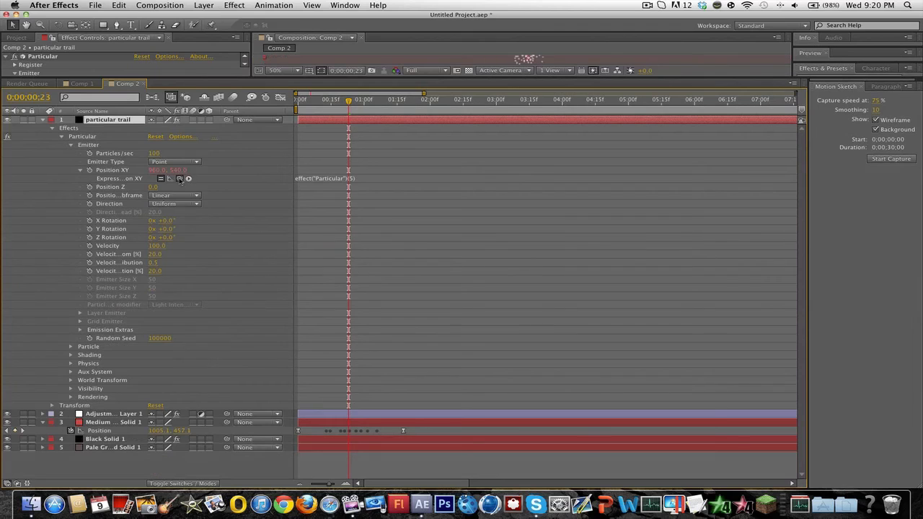
pyautogui.moveTo(180, 179); pyautogui.dragTo(117, 433)
pyautogui.click(424, 261)
pyautogui.moveTo(238, 77); pyautogui.dragTo(244, 356)
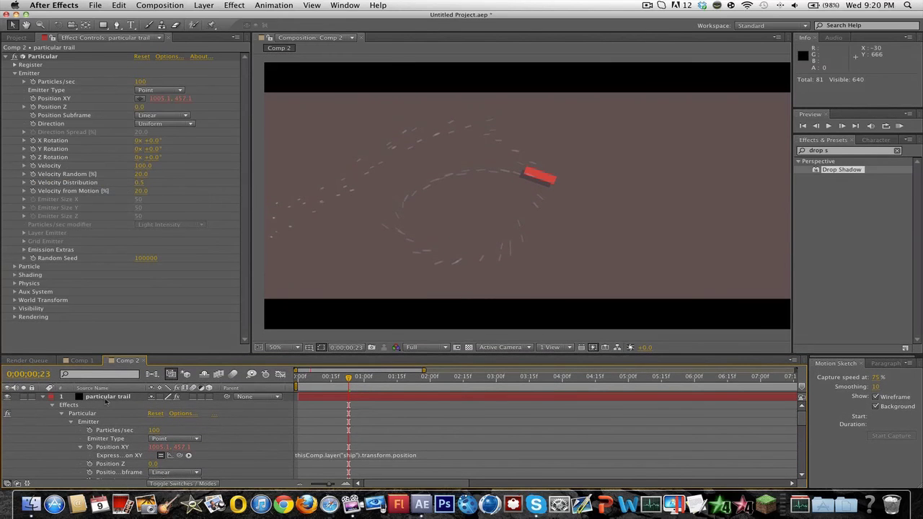
# - End the work area at the last Position keyframe, 01:18, and preview it
pyautogui.click(43, 398)
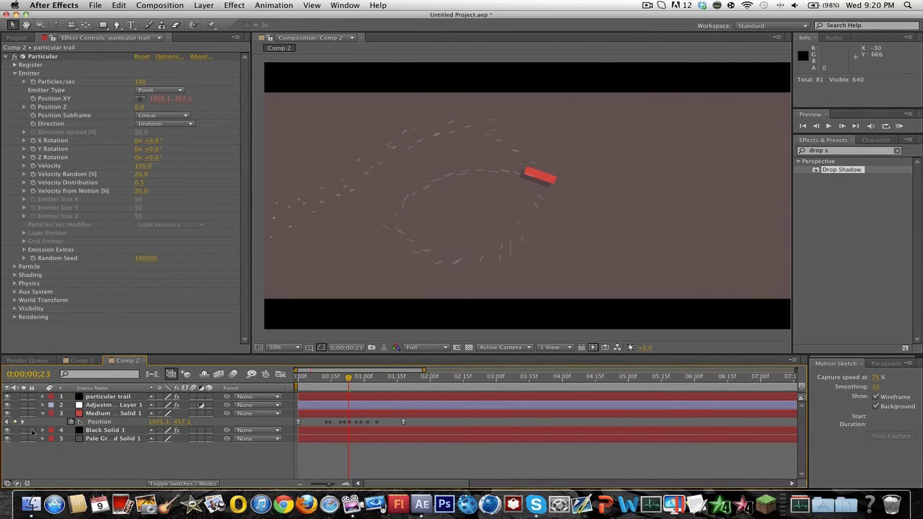
pyautogui.click(23, 422)
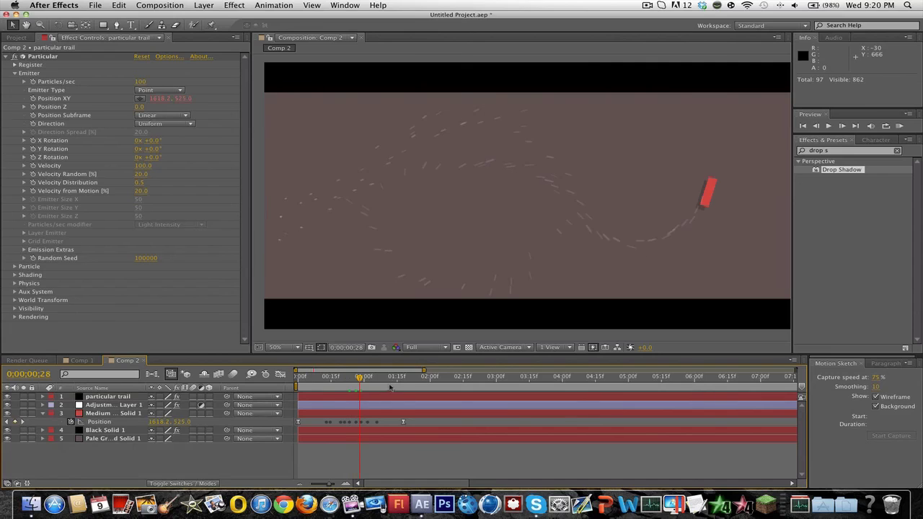
pyautogui.click(400, 377)
pyautogui.click(24, 422)
pyautogui.press('n')
pyautogui.click(900, 126)
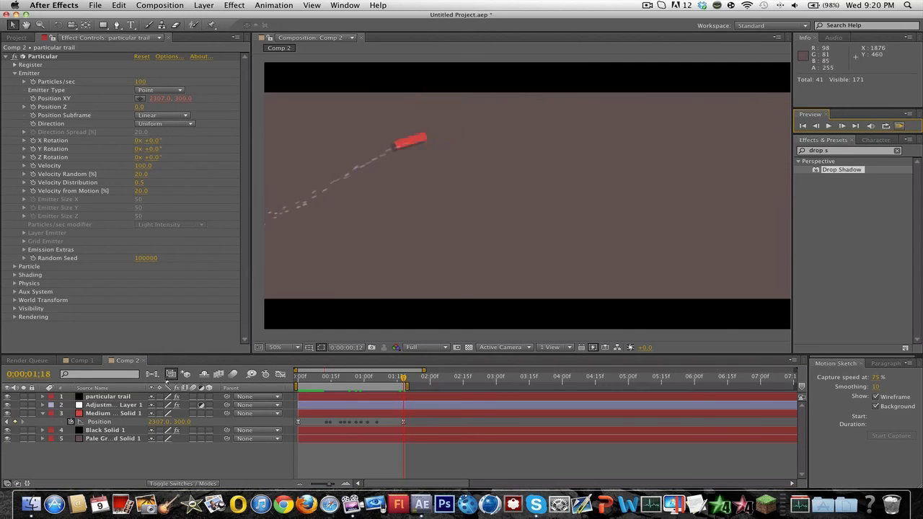
pyautogui.click(113, 397)
# - Move particular trail below Black Solid 1 and preview the new layer order
pyautogui.moveTo(113, 397); pyautogui.dragTo(110, 434)
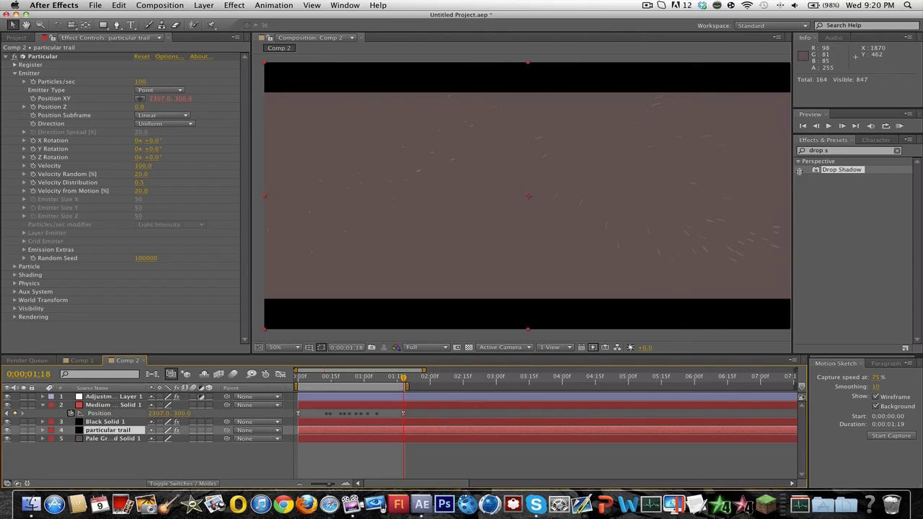
pyautogui.click(899, 125)
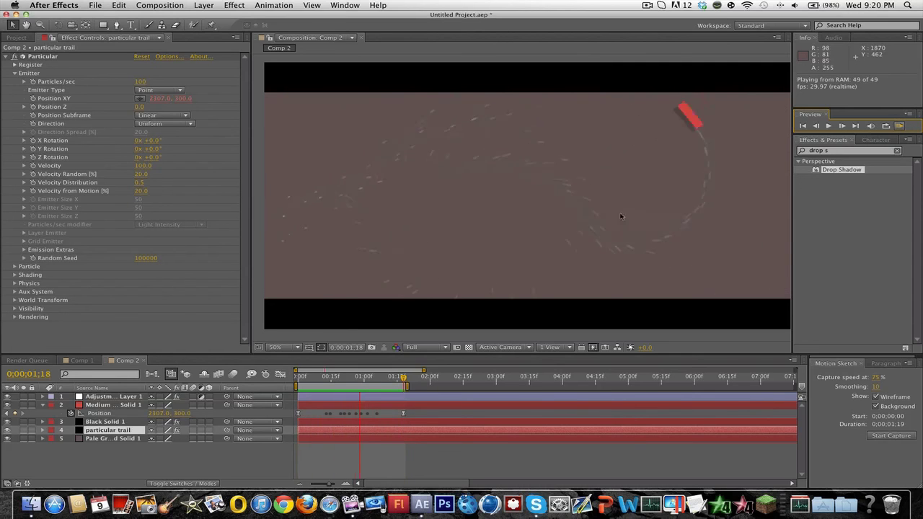
pyautogui.press('space')
pyautogui.press(',')
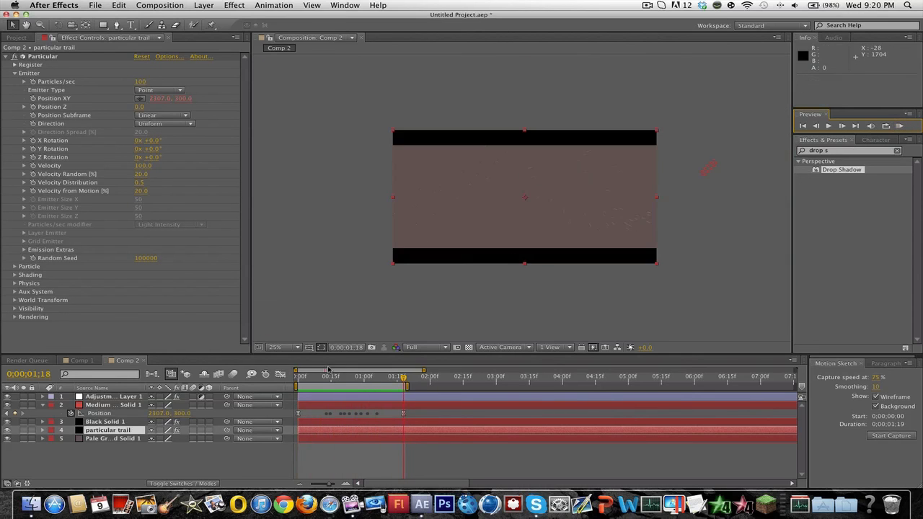
pyautogui.click(324, 431)
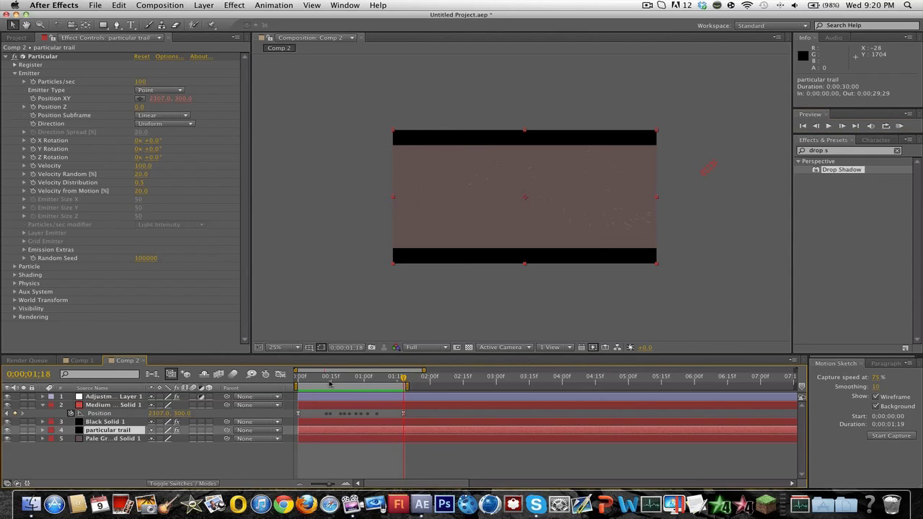
pyautogui.moveTo(329, 382); pyautogui.dragTo(354, 409)
pyautogui.moveTo(139, 166); pyautogui.dragTo(733, 185)
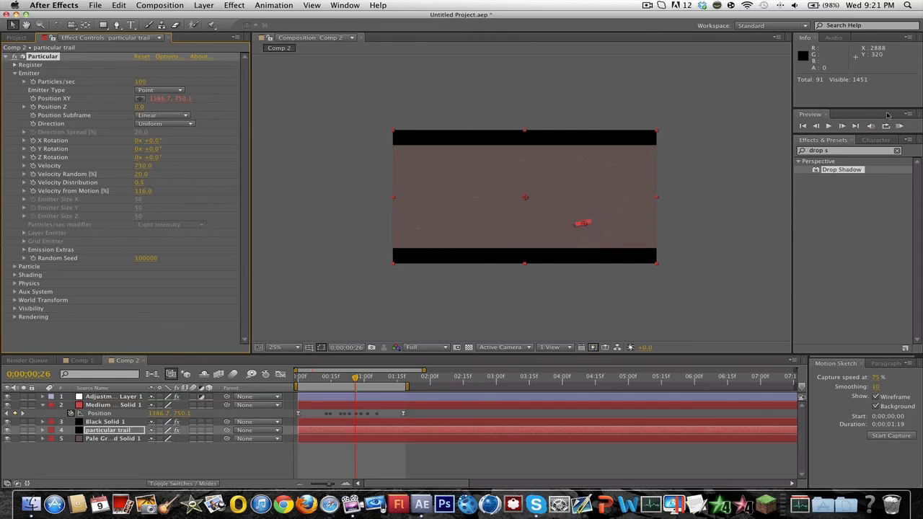
pyautogui.click(899, 125)
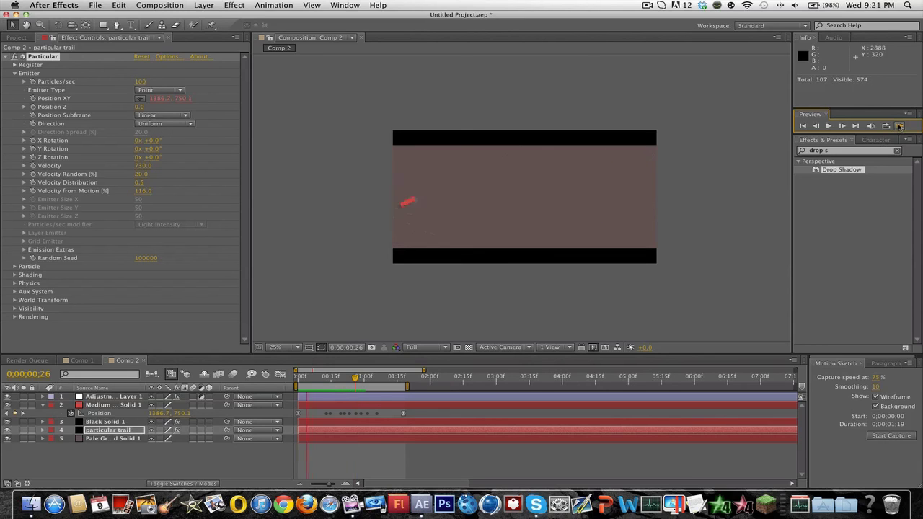
pyautogui.click(477, 186)
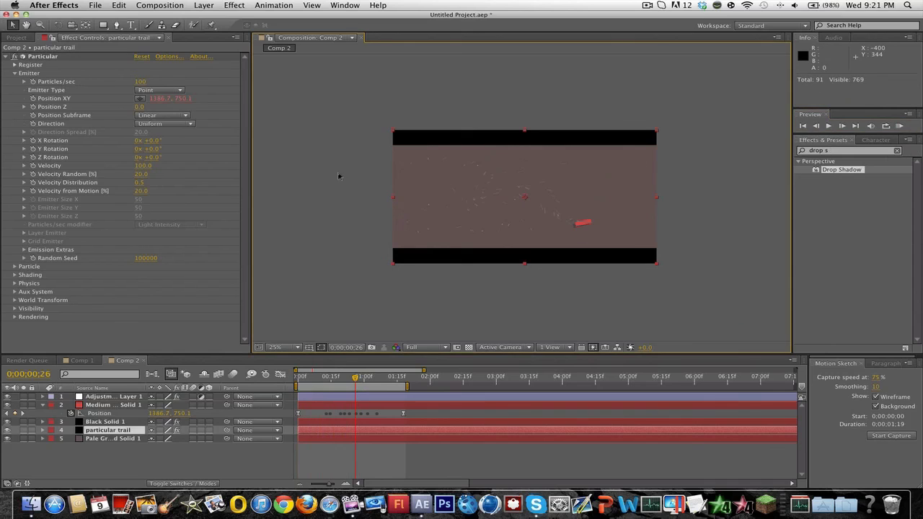
pyautogui.click(334, 378)
pyautogui.moveTo(334, 378); pyautogui.dragTo(295, 389)
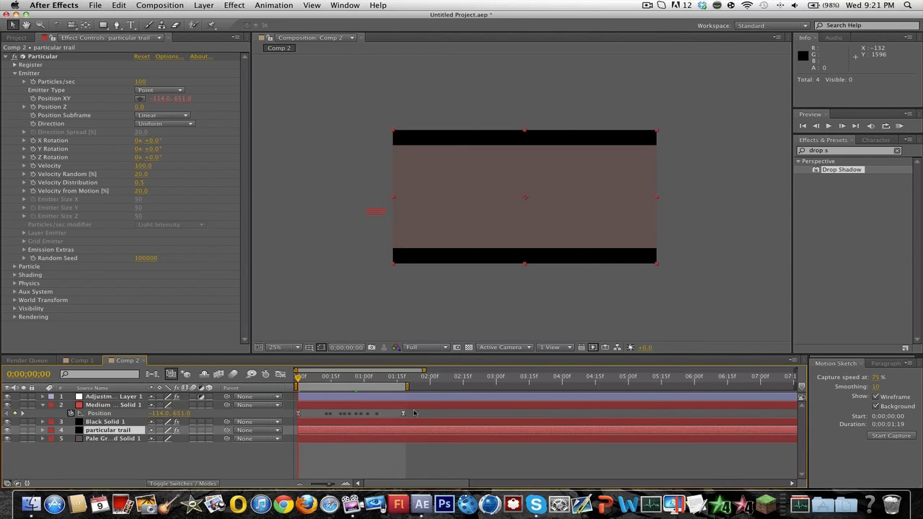
# - Preview the particle trail, scrub to about 1:13, and select Adjustment Layer 1 to show its letterbox effects
pyautogui.click(899, 126)
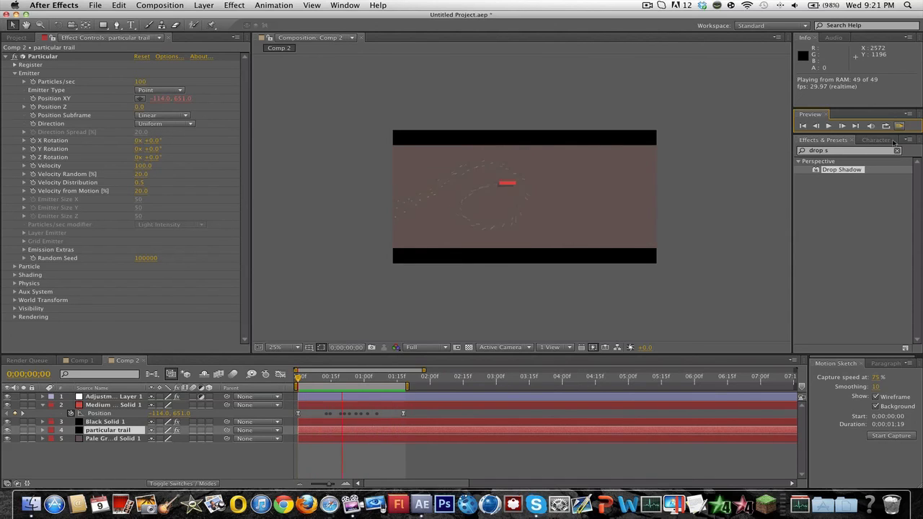
pyautogui.click(899, 127)
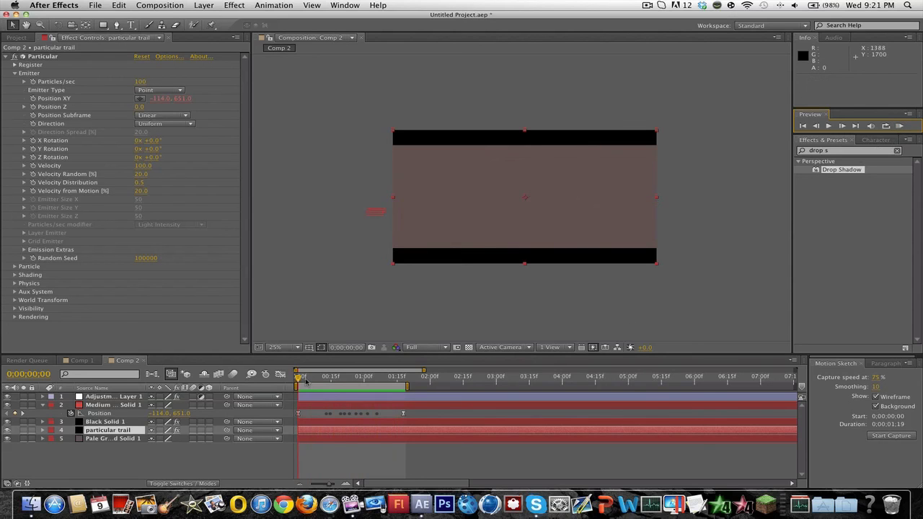
pyautogui.moveTo(305, 382); pyautogui.dragTo(225, 388)
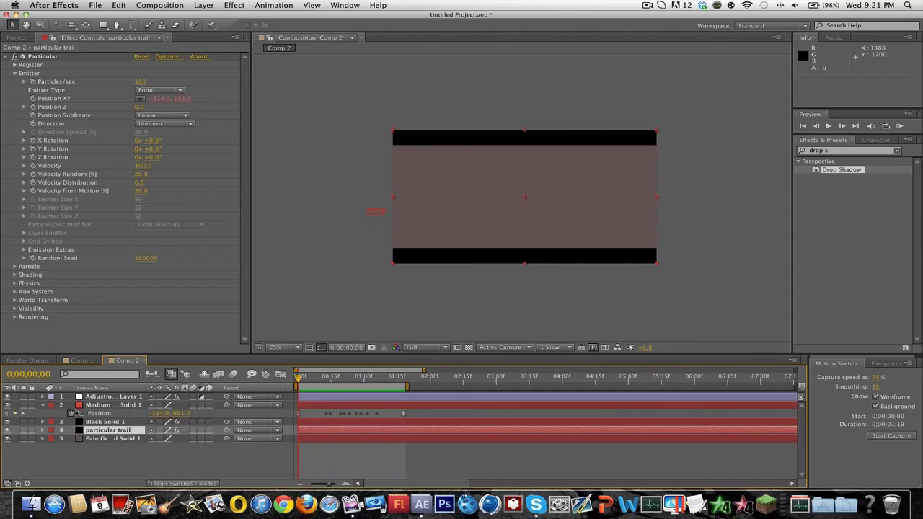
pyautogui.click(44, 407)
pyautogui.click(122, 406)
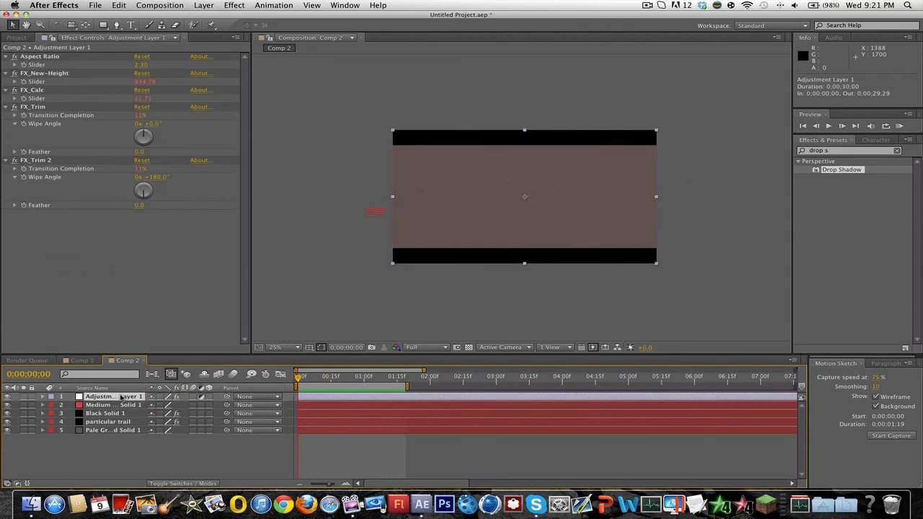